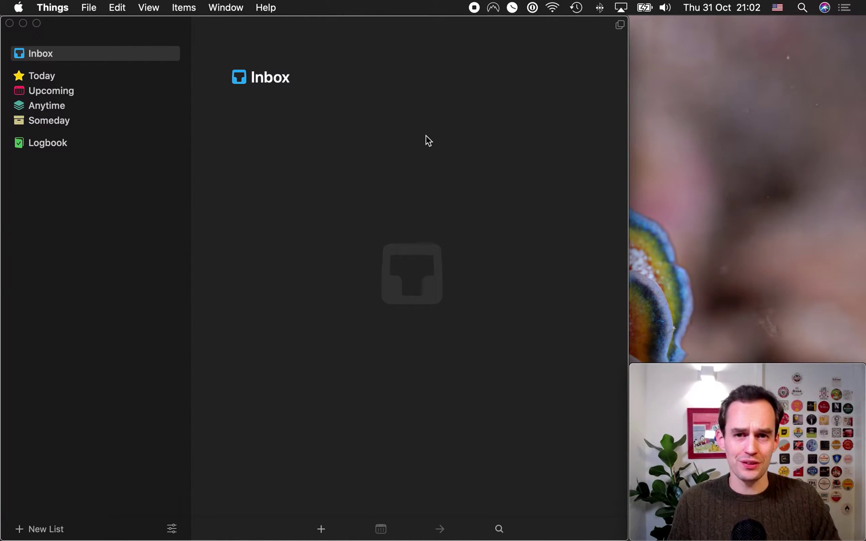
Step: Add Inbox to-dos 'Buy a new pair of climbing shoes', 'Water the plants' and 'Iron my dress shirts'
{"action": "left_click", "coordinate": [427, 140]}
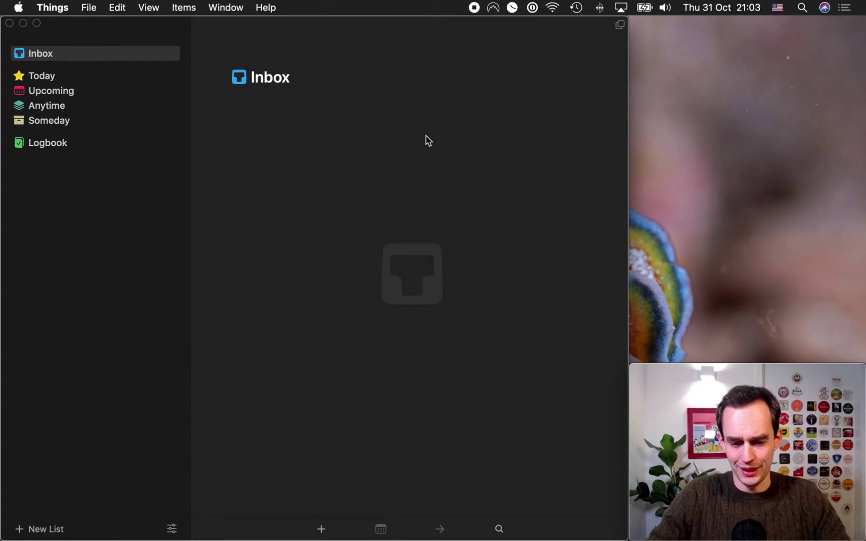
{"action": "key", "text": "super+n"}
{"action": "type", "text": "Buy a"}
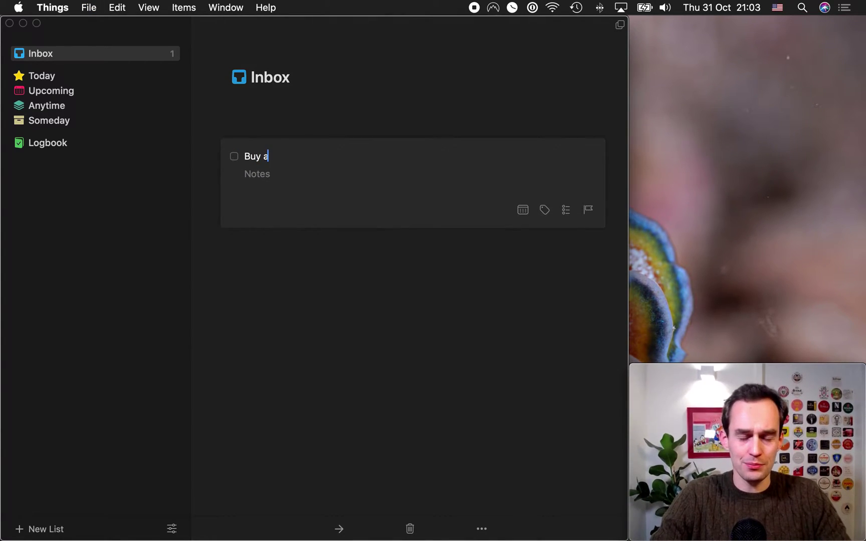
{"action": "type", "text": " new pair of cl"}
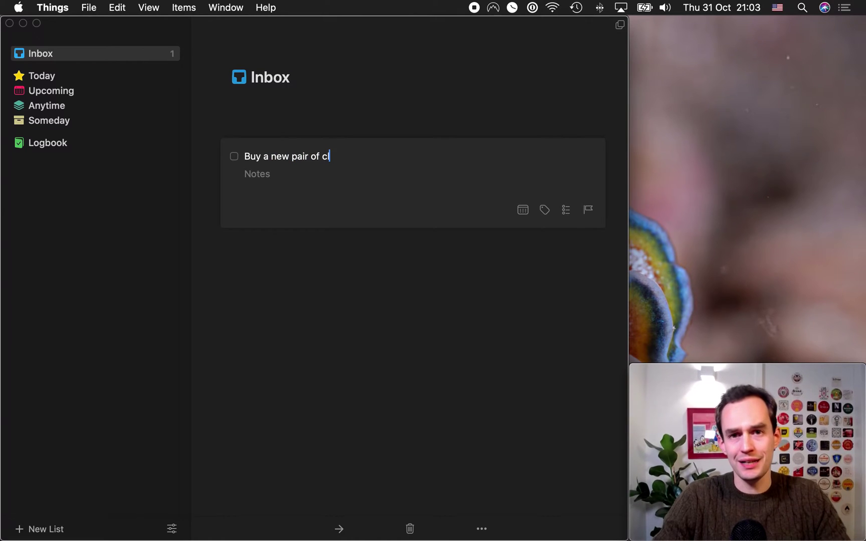
{"action": "type", "text": "imbing shoes"}
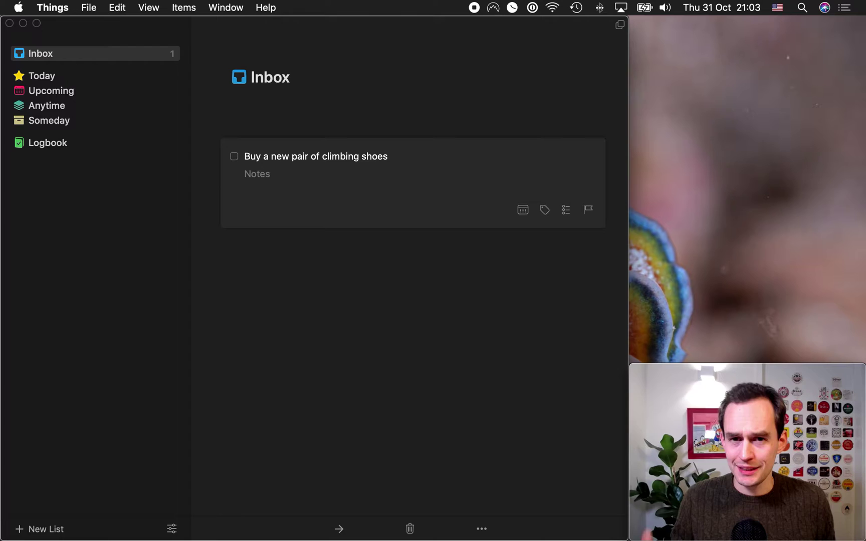
{"action": "key", "text": "Escape"}
{"action": "key", "text": "super+n"}
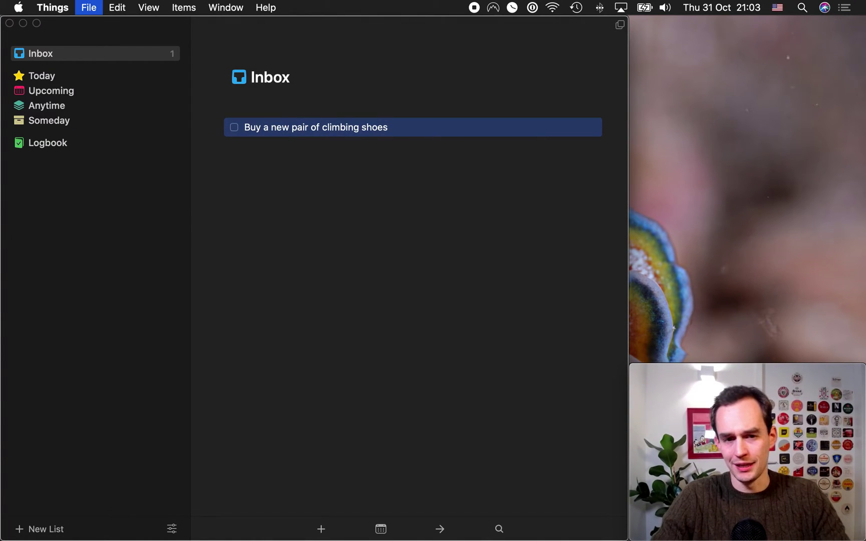
{"action": "type", "text": "Water te"}
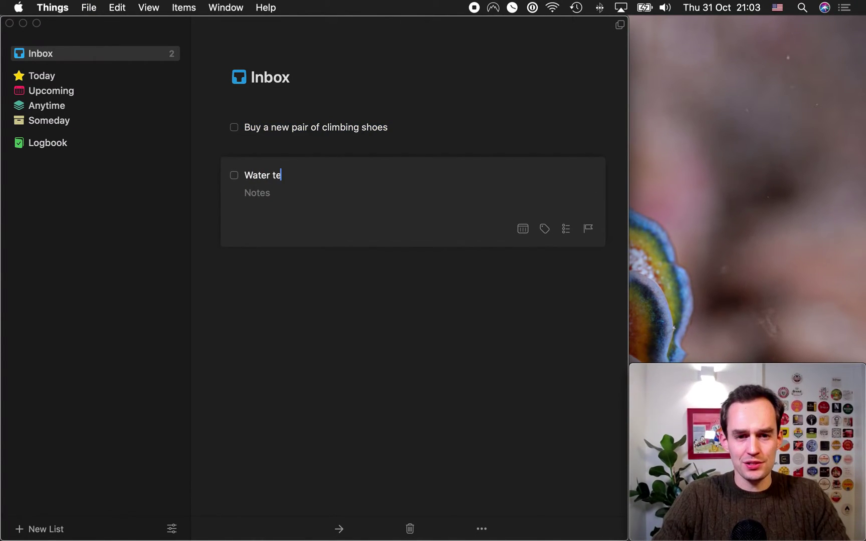
{"action": "key", "text": "BackSpace"}
{"action": "type", "text": "he plants"}
{"action": "key", "text": "Escape"}
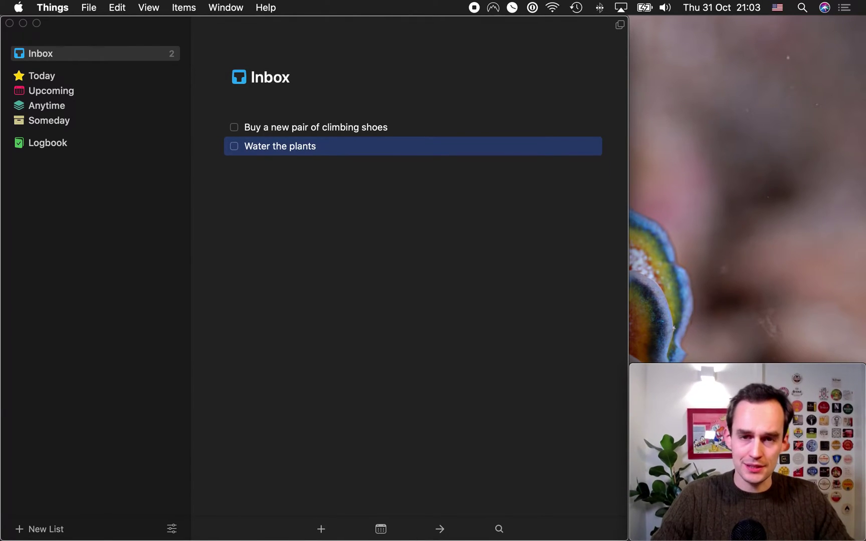
{"action": "left_click", "coordinate": [433, 206]}
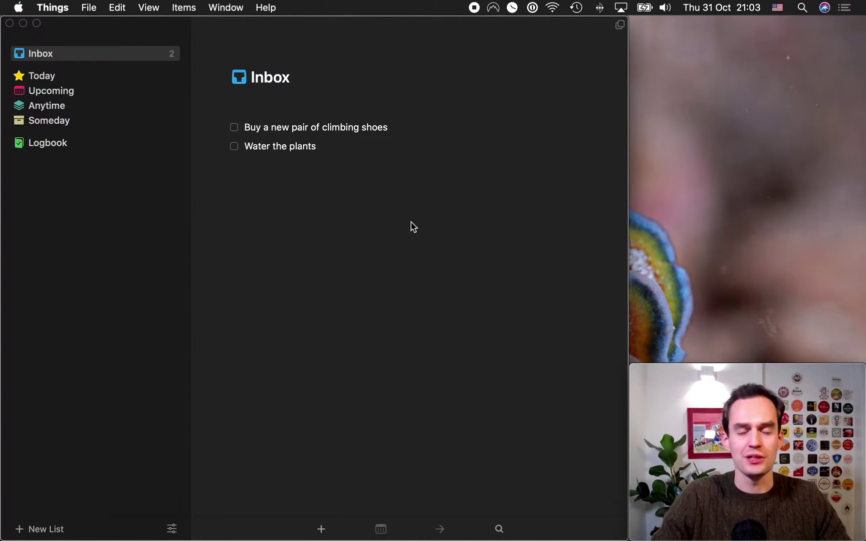
{"action": "key", "text": "super+n"}
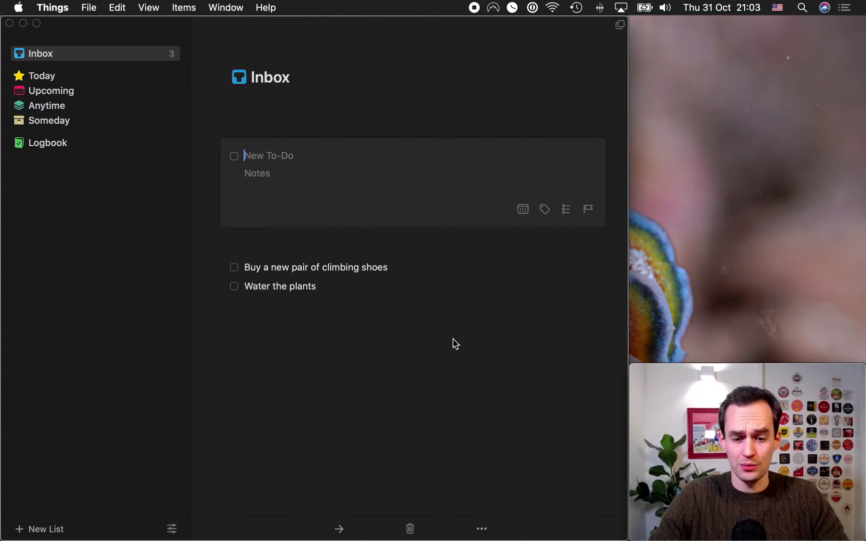
{"action": "type", "text": "Iron my dres"}
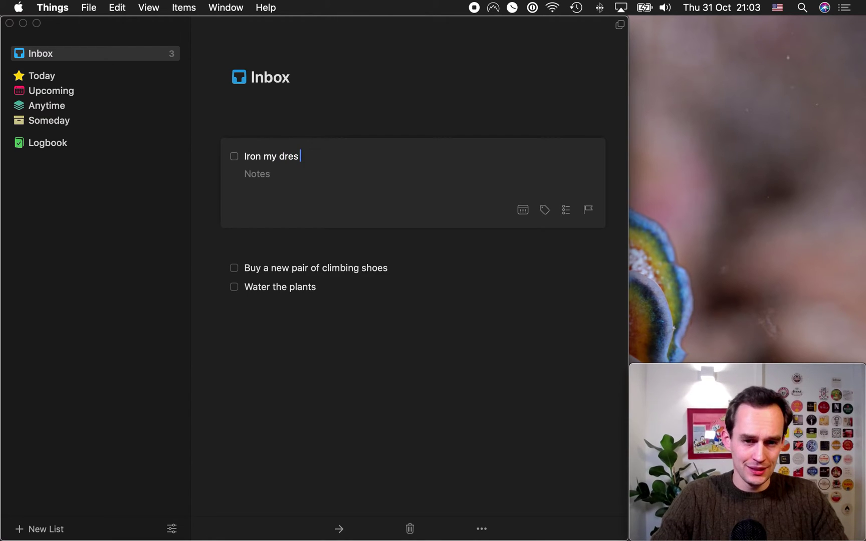
{"action": "type", "text": "s shi"}
{"action": "key", "text": "BackSpace"}
{"action": "key", "text": "BackSpace"}
{"action": "key", "text": "BackSpace"}
{"action": "key", "text": "BackSpace"}
{"action": "type", "text": "s shir"}
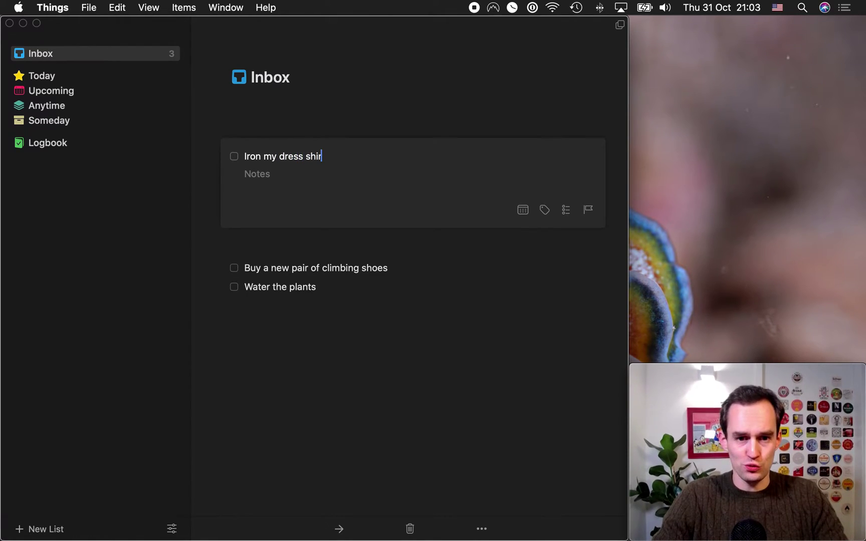
{"action": "type", "text": "ts"}
{"action": "key", "text": "Return"}
Step: Add 'Organize my wardrobe', 'Respond to the latest comments on my YouTube videos' and 'Create a new intro video for my YouTube channel'
{"action": "key", "text": "super+n"}
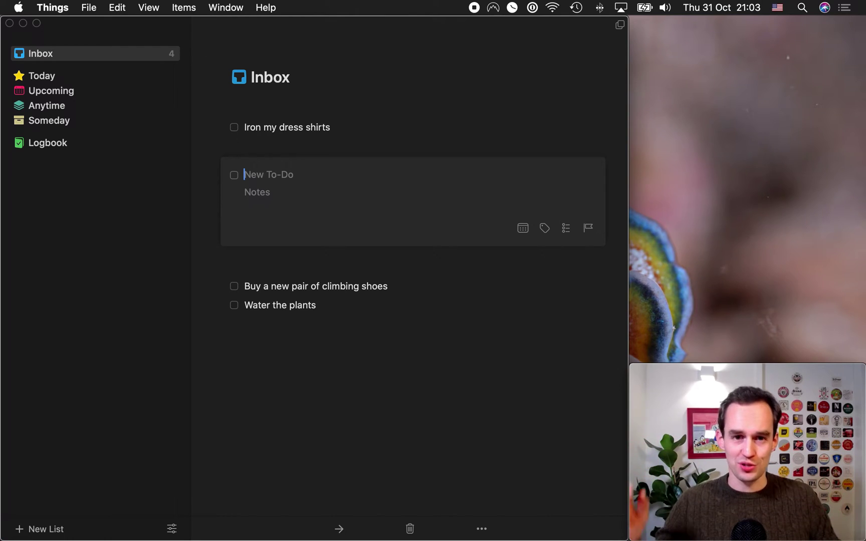
{"action": "type", "text": "Organiz"}
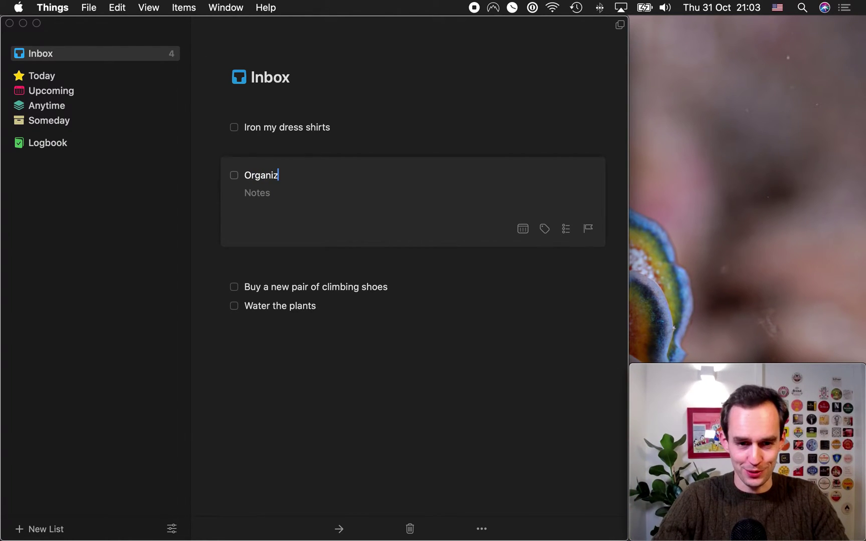
{"action": "type", "text": "e my wardrbe"}
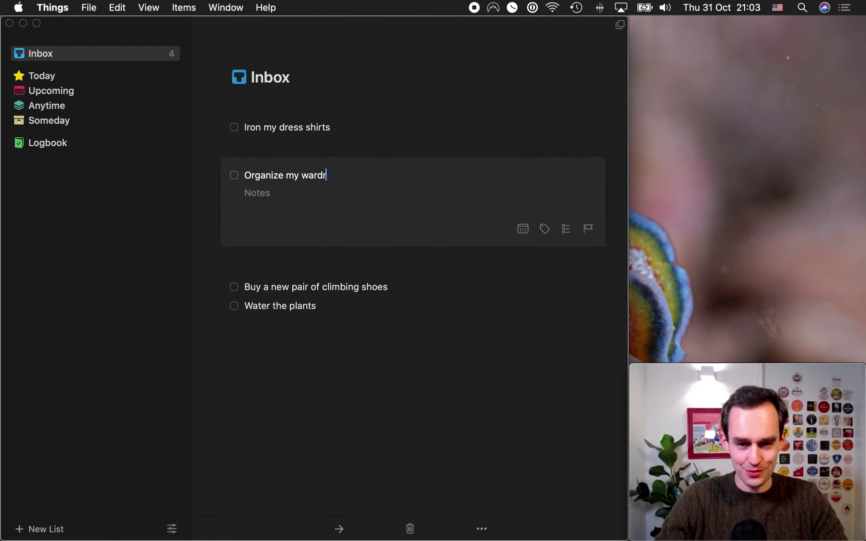
{"action": "key", "text": "BackSpace"}
{"action": "key", "text": "BackSpace"}
{"action": "type", "text": "obe"}
{"action": "key", "text": "Return"}
{"action": "left_click", "coordinate": [444, 427]}
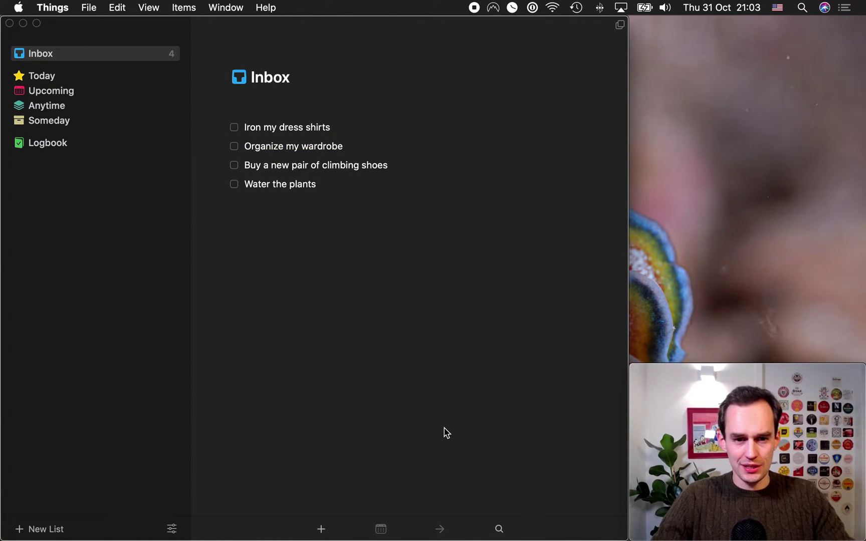
{"action": "key", "text": "super+n"}
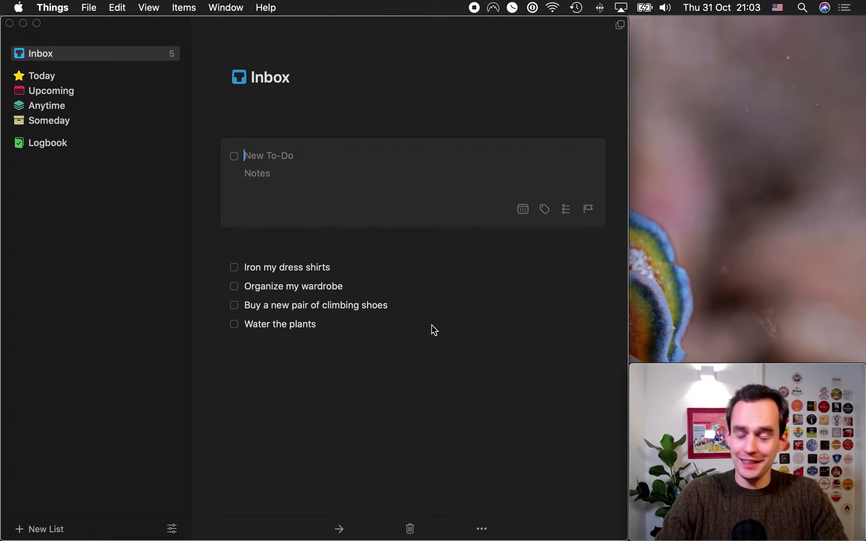
{"action": "type", "text": "Respond "}
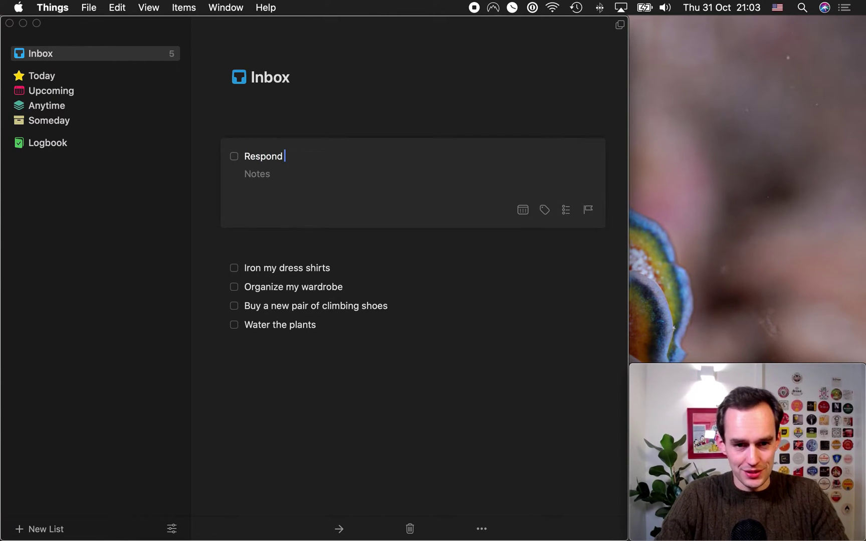
{"action": "type", "text": "to the latest com"}
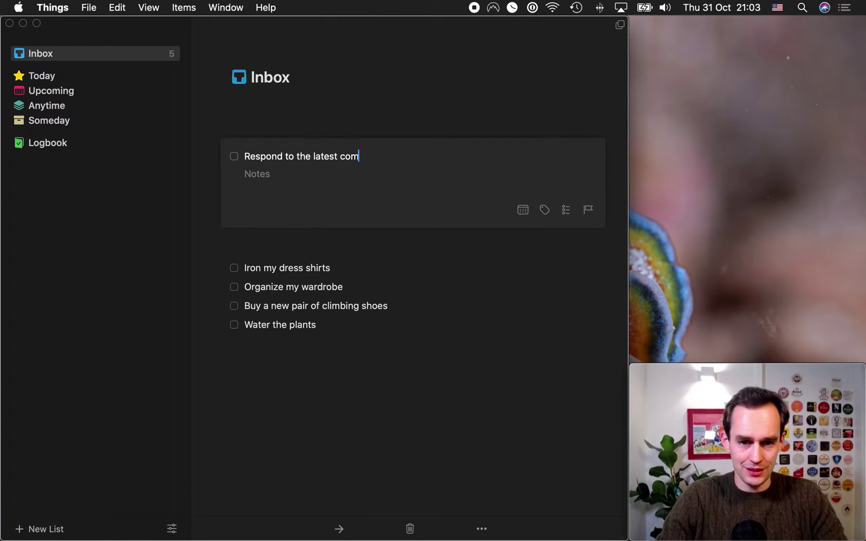
{"action": "type", "text": "ments on my You"}
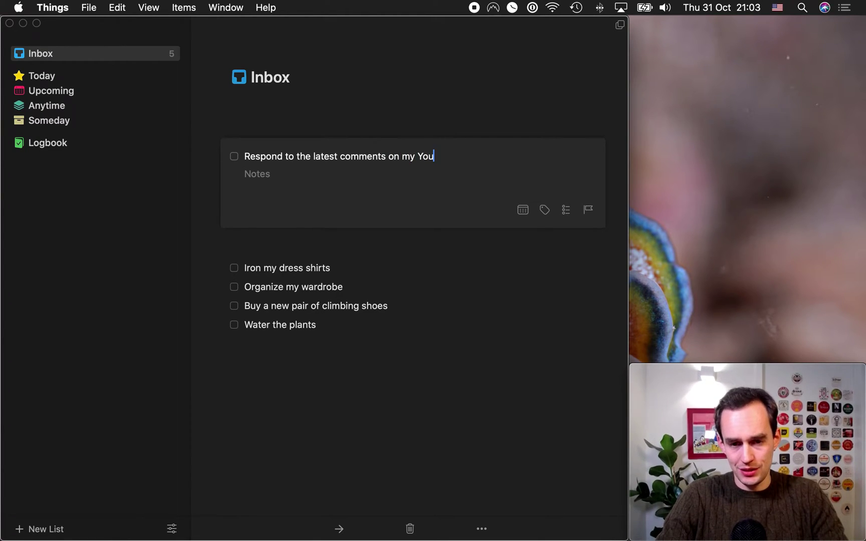
{"action": "type", "text": "Tube videos"}
{"action": "key", "text": "Return"}
{"action": "left_click", "coordinate": [389, 412]}
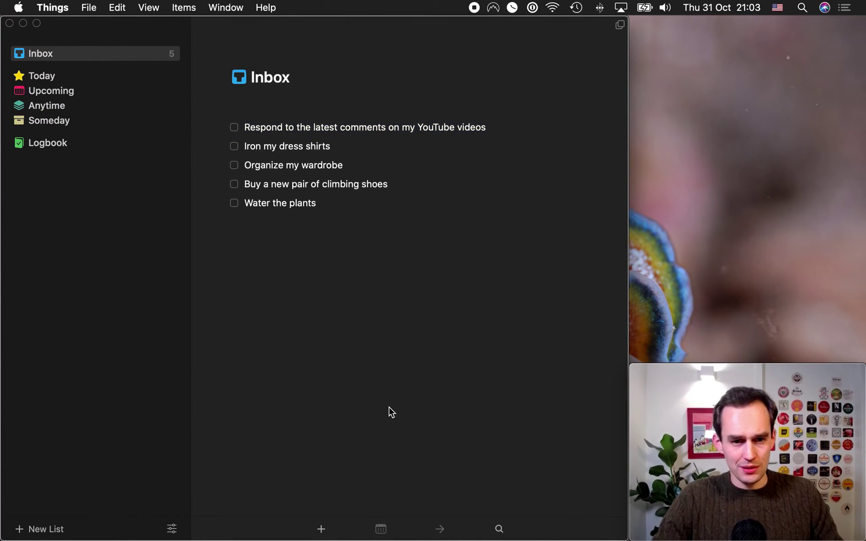
{"action": "key", "text": "super+n"}
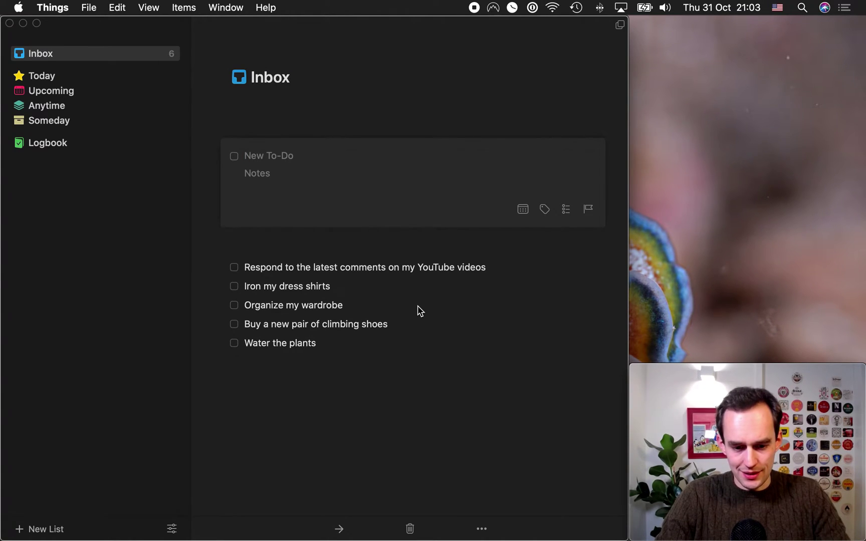
{"action": "type", "text": "Create a new intro"}
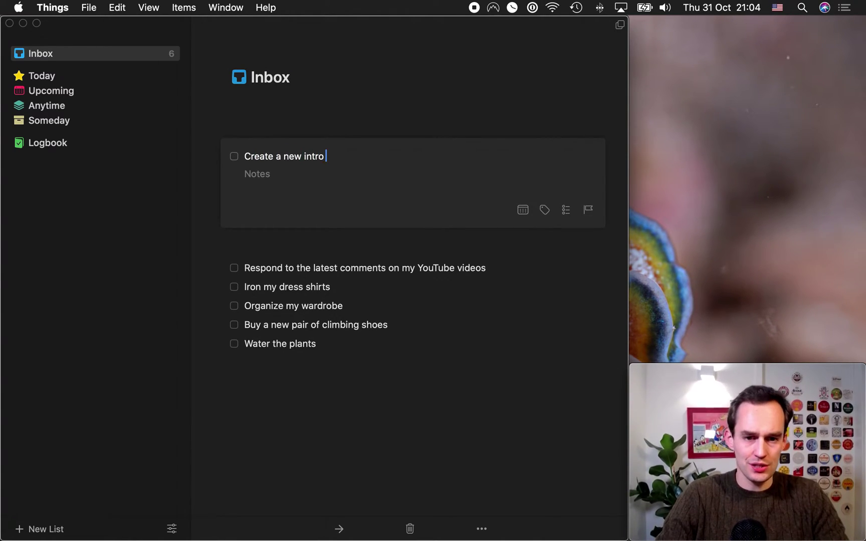
{"action": "type", "text": " video for my YouT"}
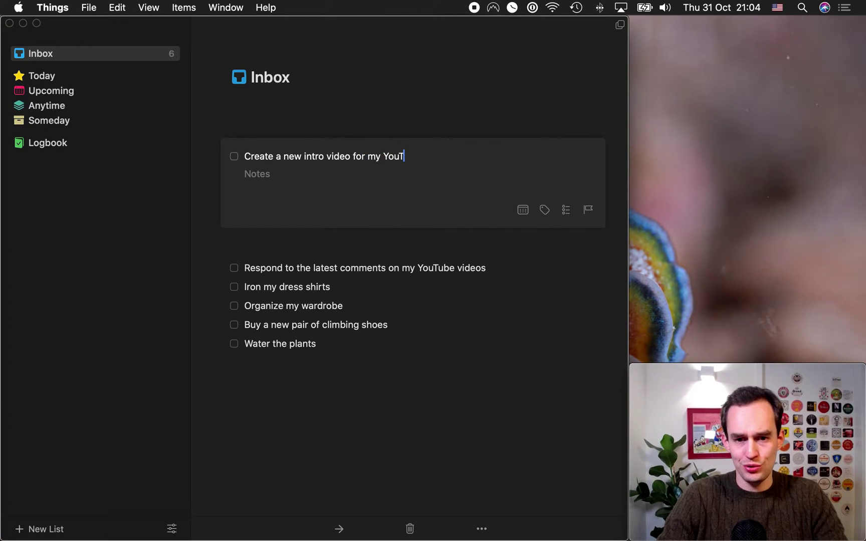
{"action": "type", "text": "ube channel"}
{"action": "key", "text": "Return"}
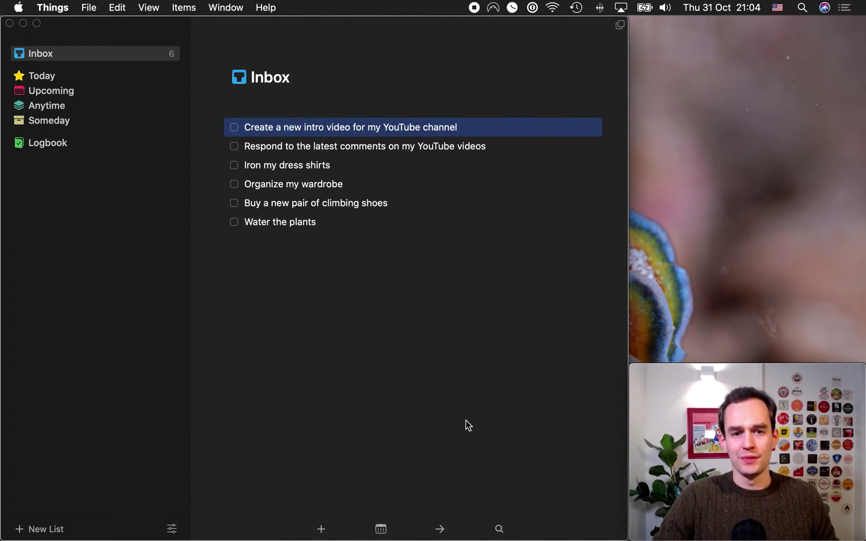
{"action": "left_click", "coordinate": [467, 425]}
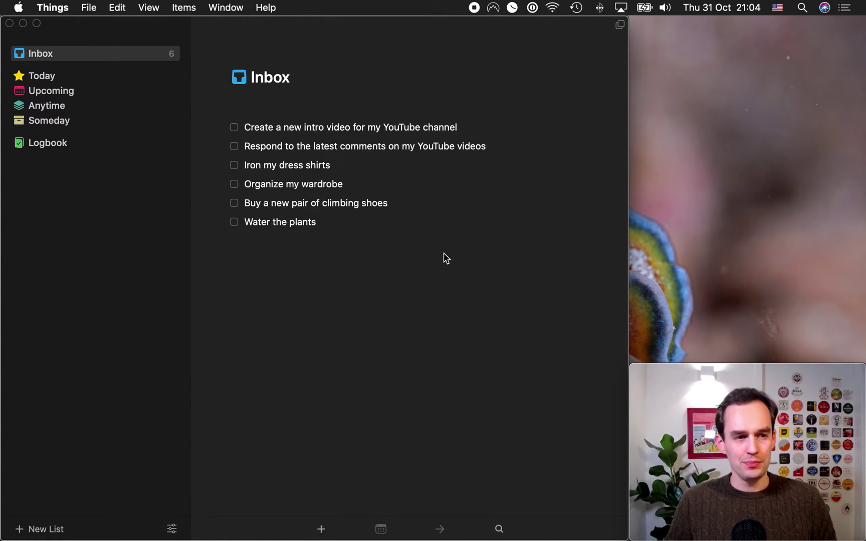
{"action": "left_click", "coordinate": [291, 165]}
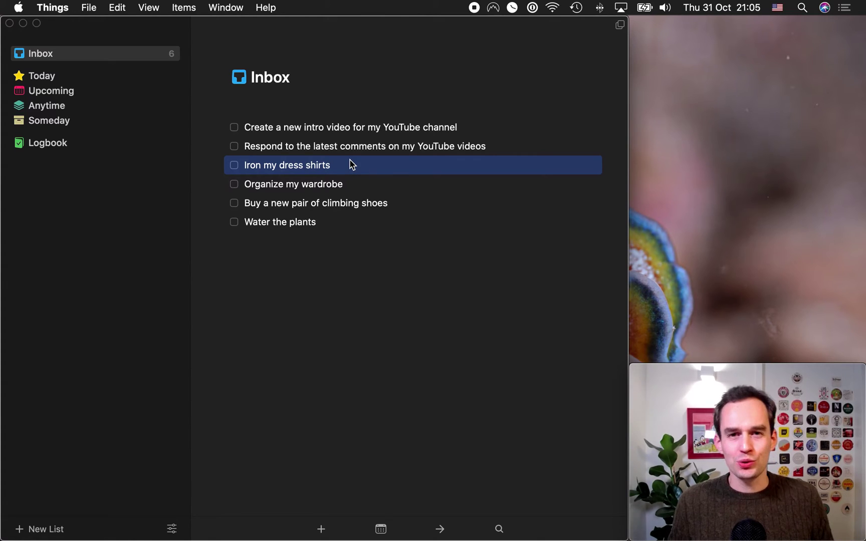
Step: Add a 'Pay the water bill' to-do with a 1 November deadline
{"action": "left_click", "coordinate": [442, 246]}
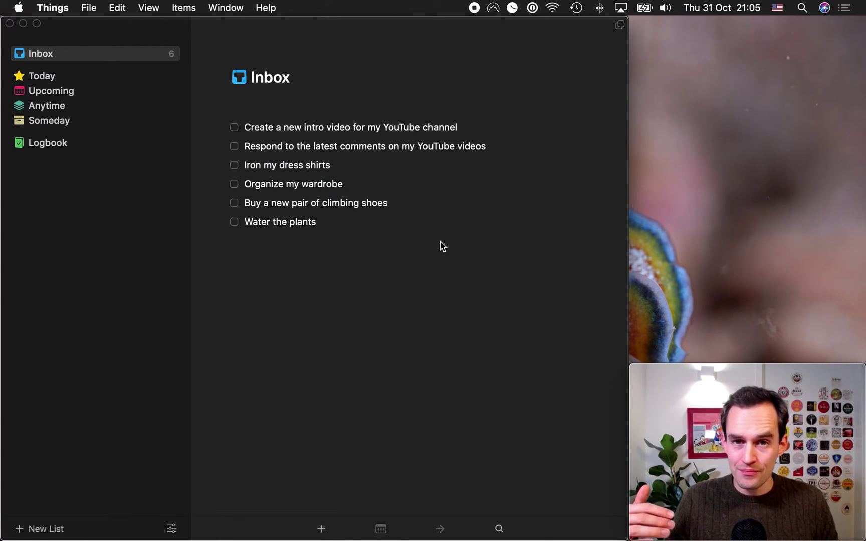
{"action": "key", "text": "super+n"}
{"action": "type", "text": "Pa"}
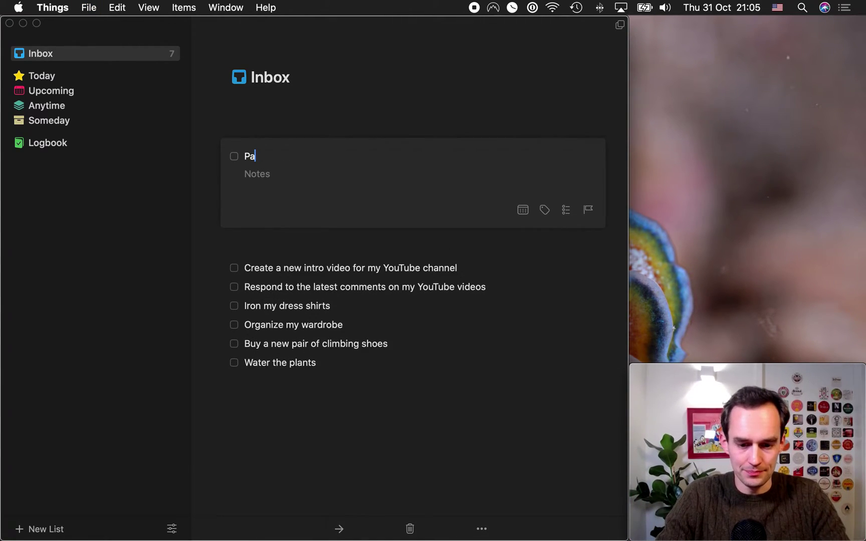
{"action": "type", "text": "y the water bill"}
{"action": "key", "text": "Return"}
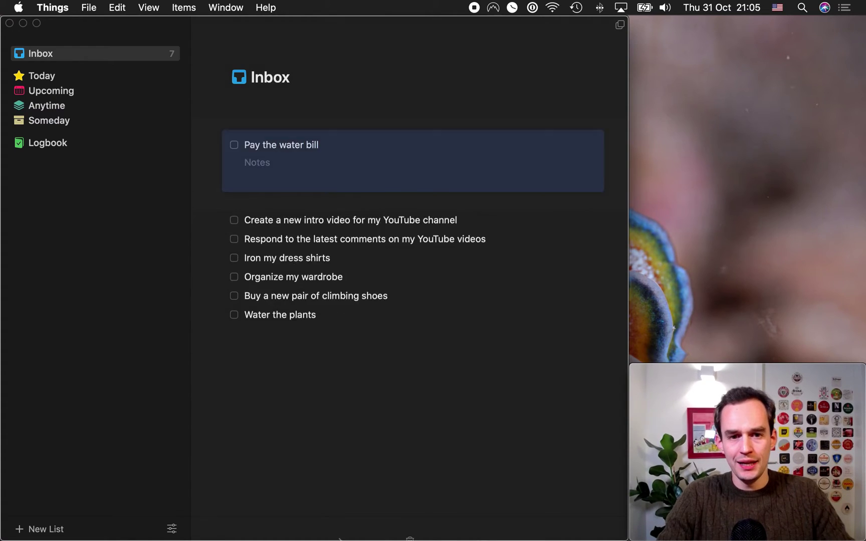
{"action": "double_click", "coordinate": [467, 131]}
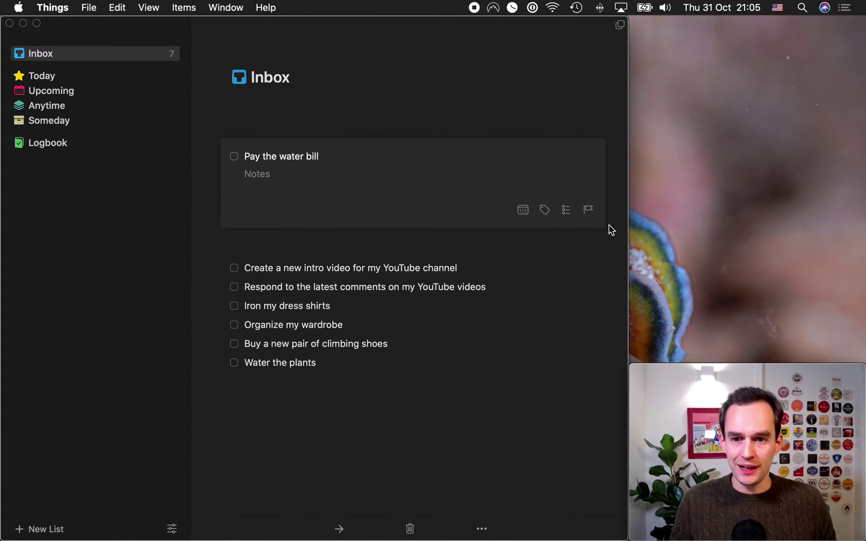
{"action": "left_click", "coordinate": [591, 214]}
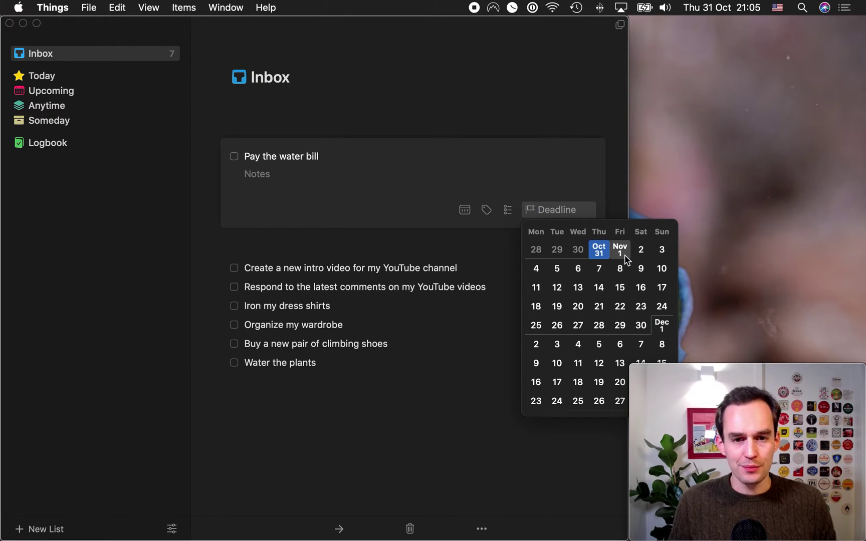
{"action": "left_click", "coordinate": [620, 250]}
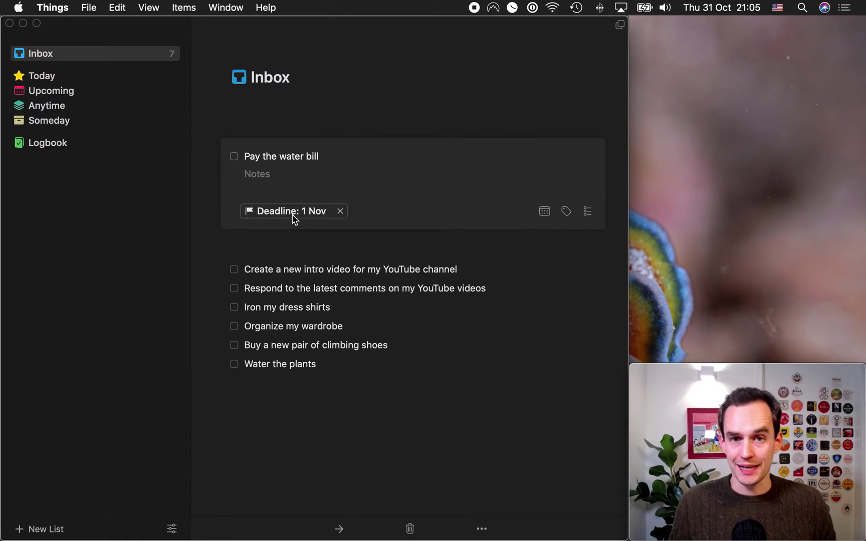
{"action": "left_click", "coordinate": [396, 115]}
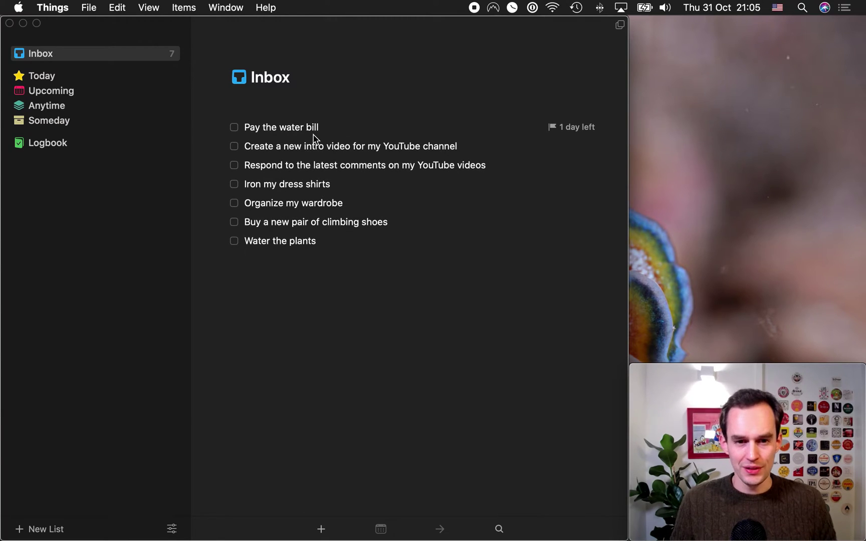
Step: Give the climbing shoes to-do a 7 November deadline
{"action": "left_click", "coordinate": [338, 226]}
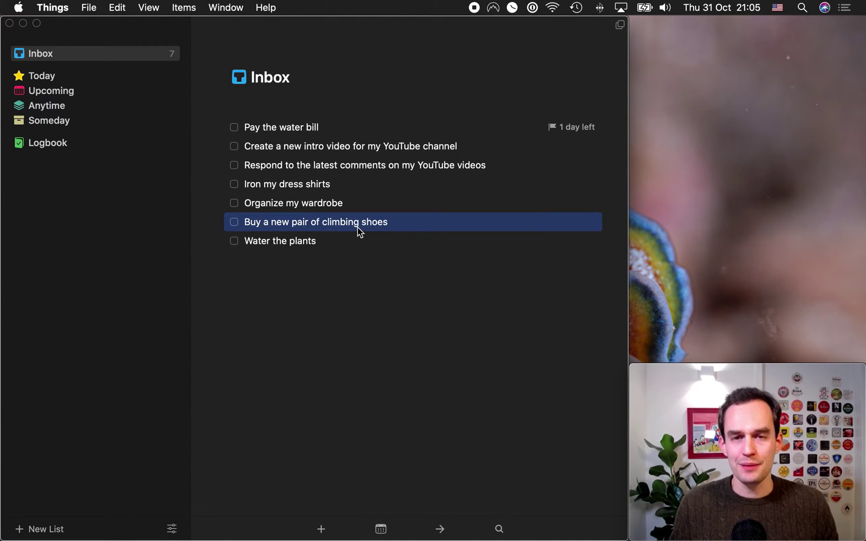
{"action": "double_click", "coordinate": [359, 231]}
{"action": "left_click", "coordinate": [585, 304]}
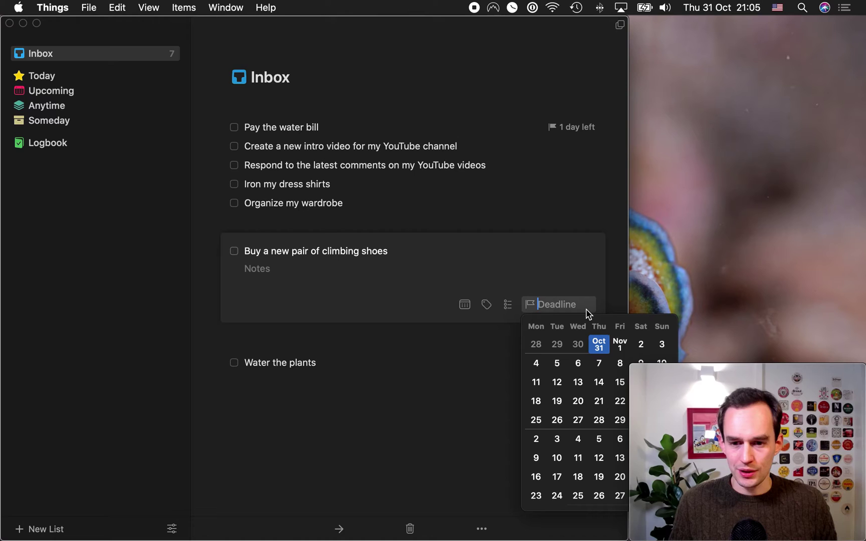
{"action": "left_click", "coordinate": [599, 368]}
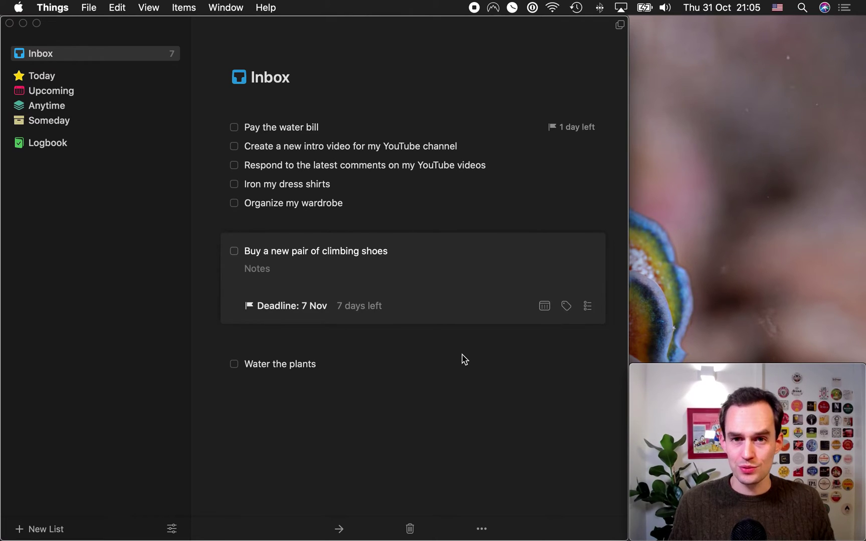
{"action": "left_click", "coordinate": [461, 355]}
{"action": "left_click", "coordinate": [462, 354]}
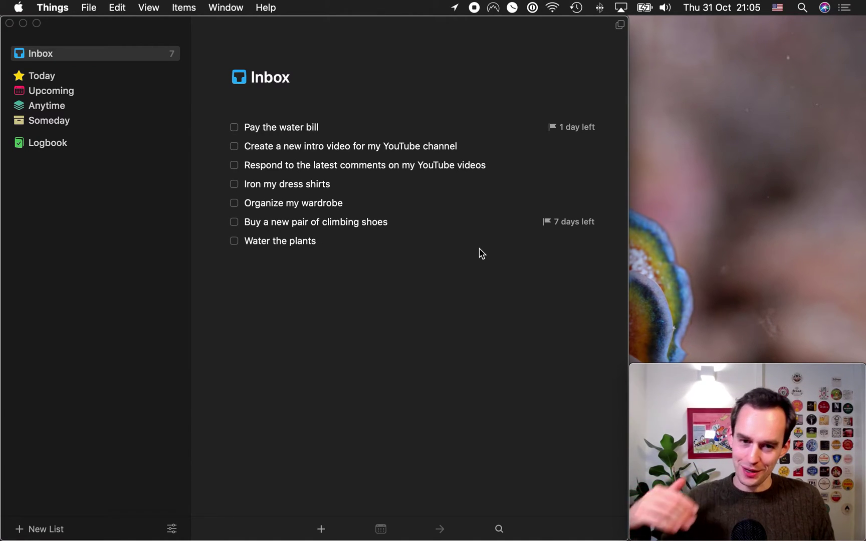
Step: Review the Inbox to-dos, then bring up the New List choices of New Project and New Area
{"action": "left_click", "coordinate": [508, 219]}
{"action": "left_click", "coordinate": [534, 123]}
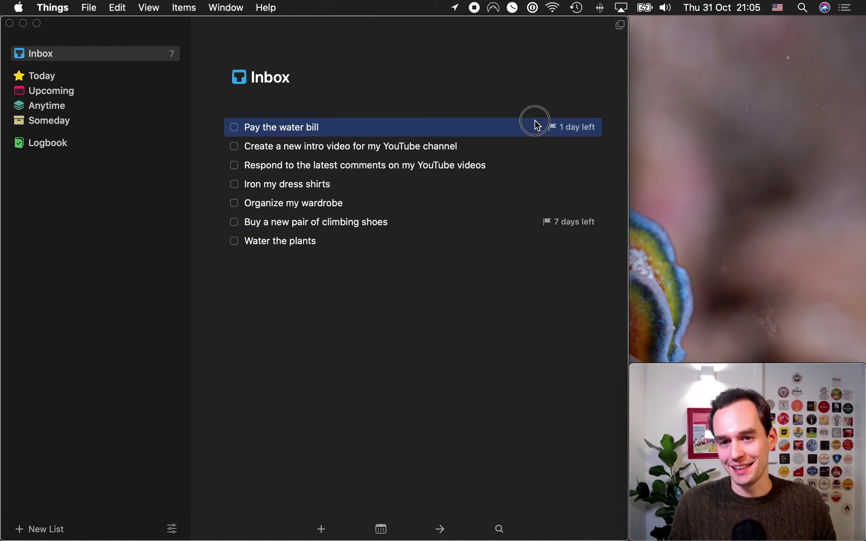
{"action": "left_click", "coordinate": [492, 304]}
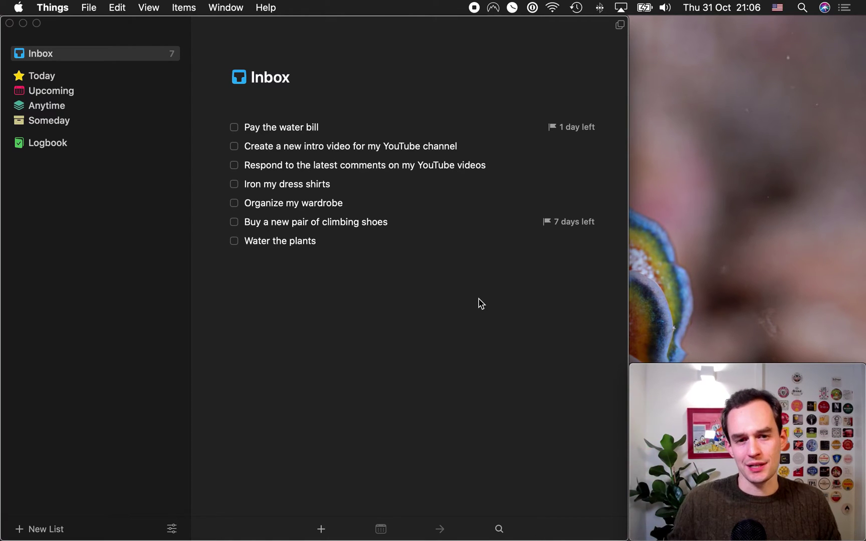
{"action": "left_click", "coordinate": [282, 247]}
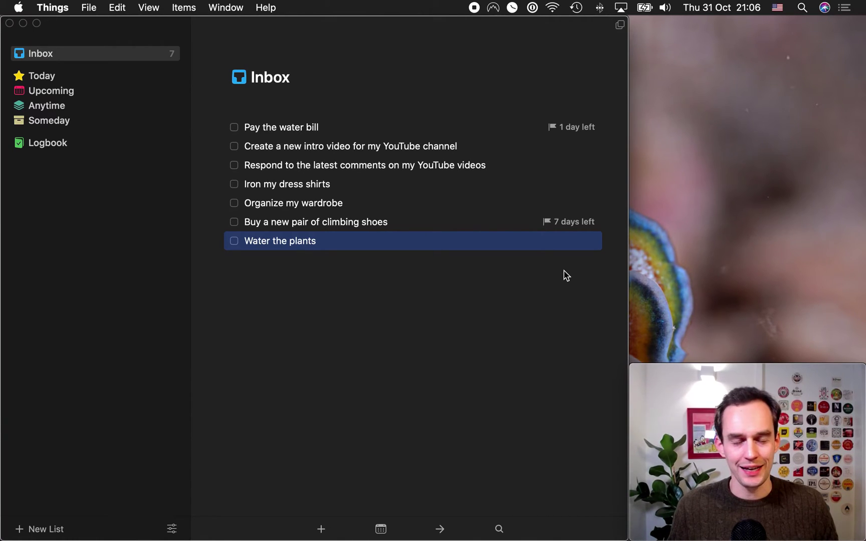
{"action": "left_click", "coordinate": [559, 300]}
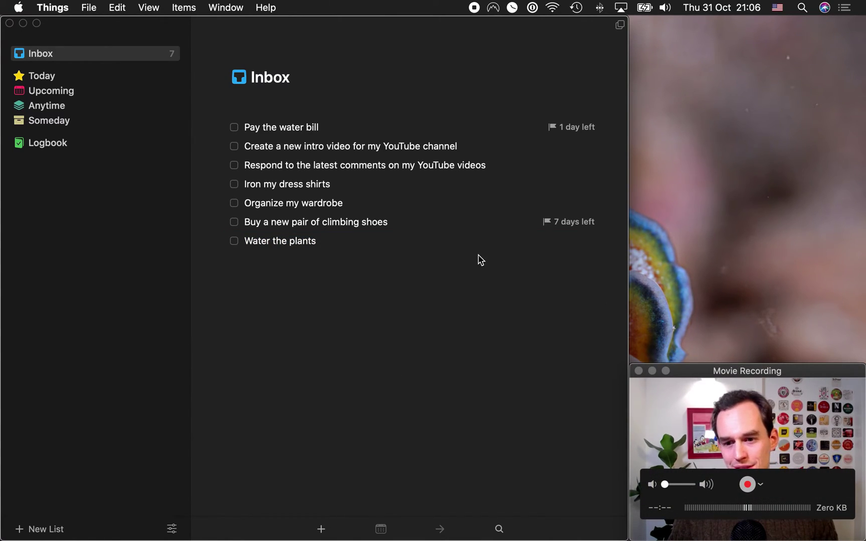
{"action": "left_click", "coordinate": [674, 427]}
{"action": "left_click", "coordinate": [489, 373]}
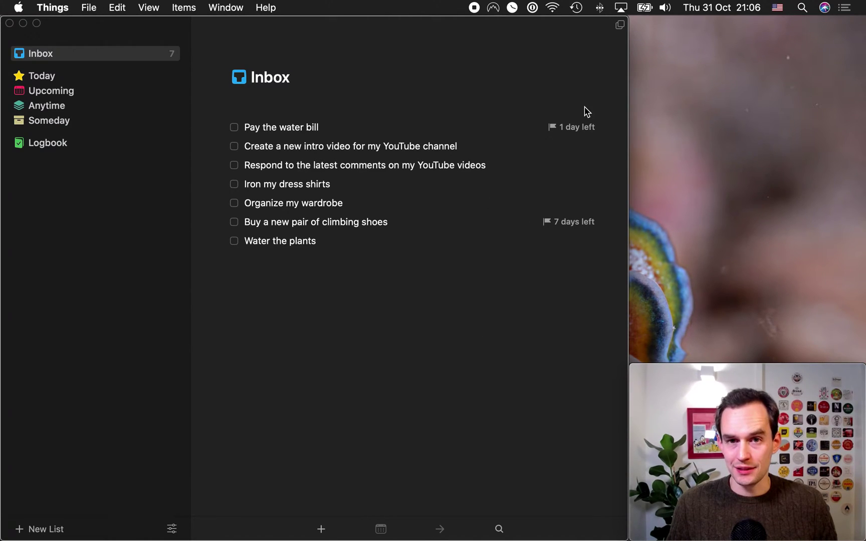
{"action": "left_click", "coordinate": [59, 531]}
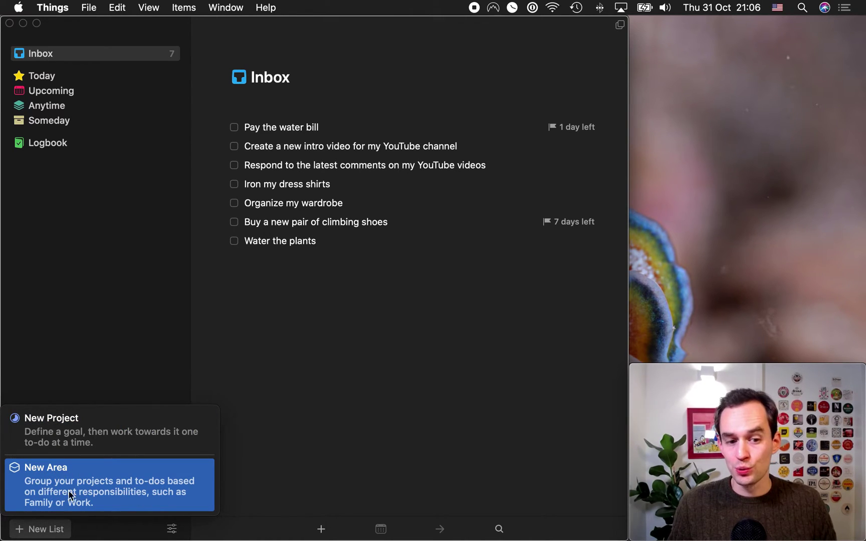
Step: Add a 'Home' area and a 'Work' area, placing Work below Home in the sidebar
{"action": "left_click", "coordinate": [190, 487]}
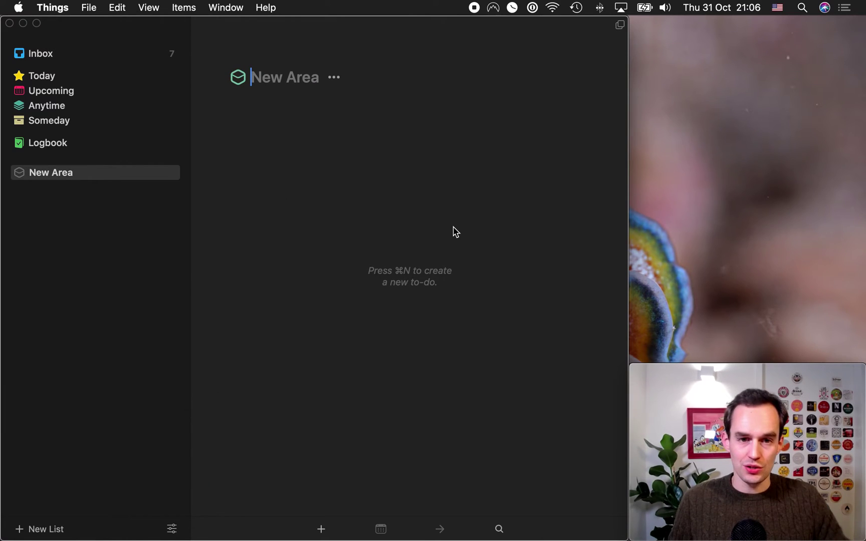
{"action": "type", "text": "Home"}
{"action": "key", "text": "Return"}
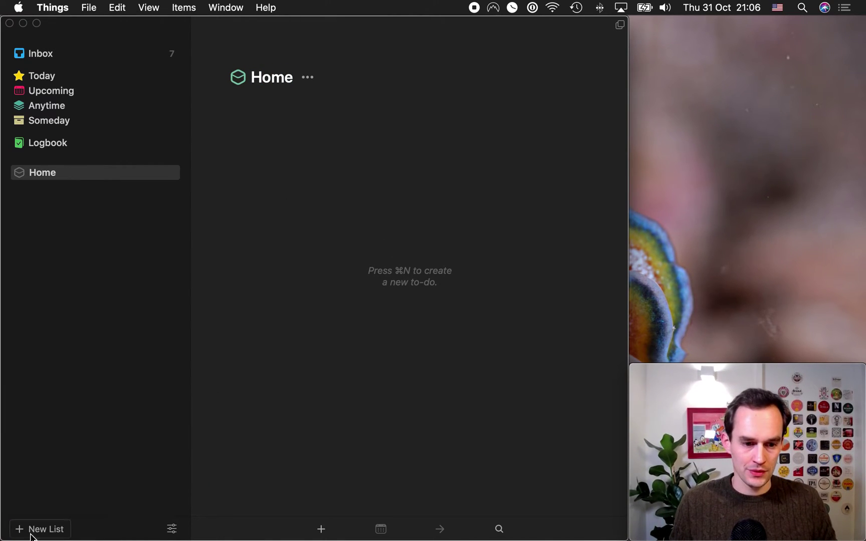
{"action": "left_click", "coordinate": [40, 529]}
{"action": "left_click", "coordinate": [101, 478]}
{"action": "type", "text": "Work"}
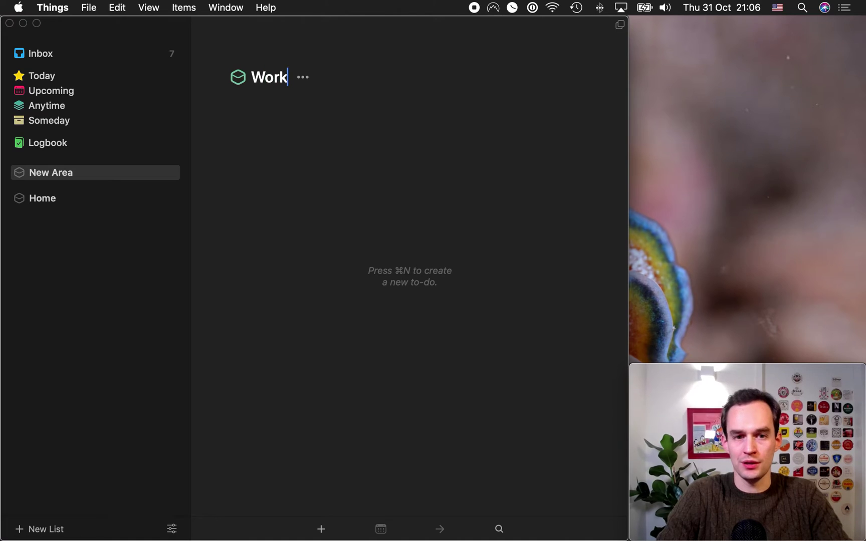
{"action": "key", "text": "Return"}
{"action": "left_click_drag", "start_coordinate": [163, 182], "coordinate": [160, 228]}
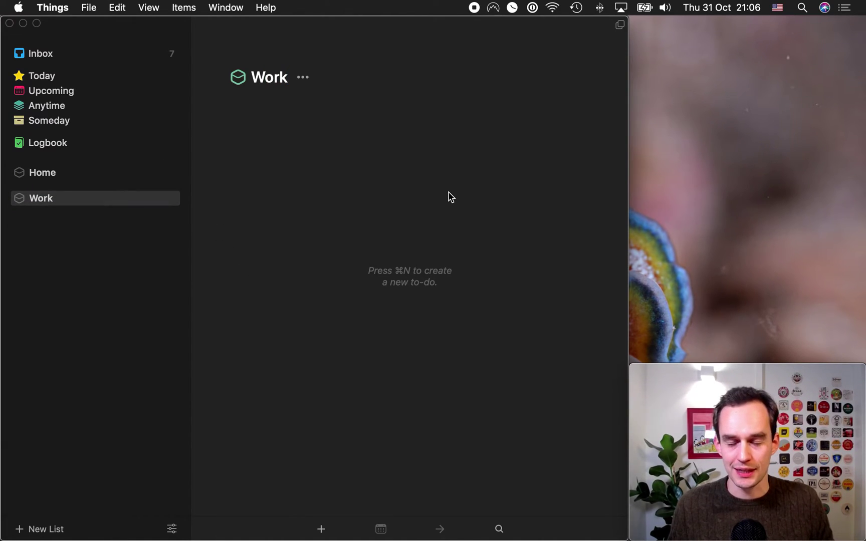
Step: Move the intro video and YouTube comments to-dos from the Inbox into Work
{"action": "left_click", "coordinate": [108, 176]}
{"action": "left_click", "coordinate": [114, 198]}
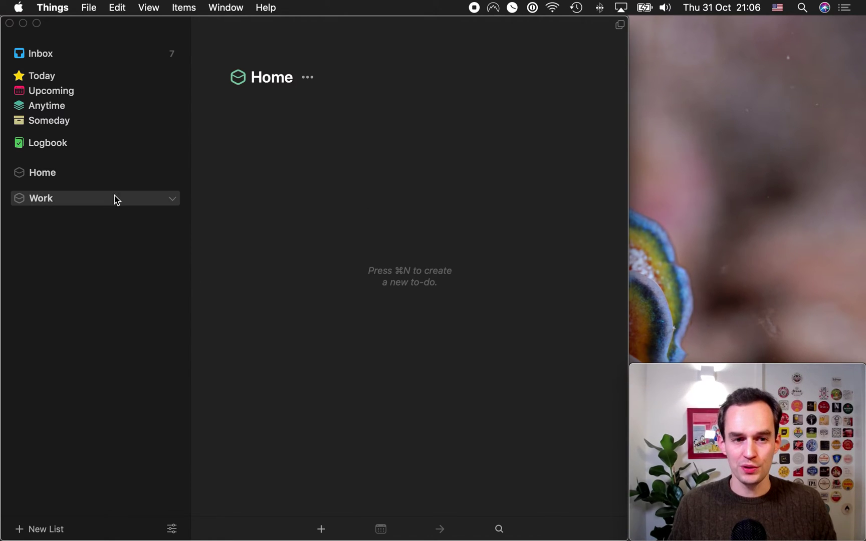
{"action": "left_click", "coordinate": [74, 57]}
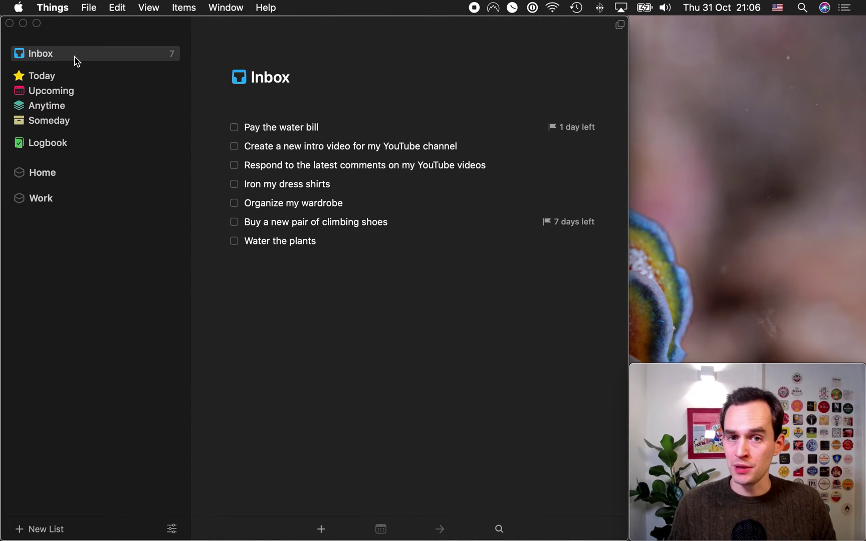
{"action": "left_click", "coordinate": [373, 148]}
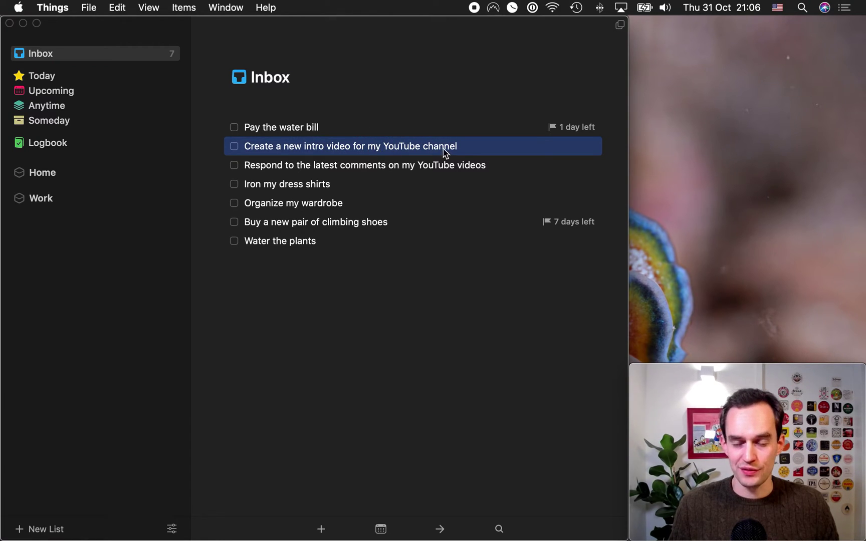
{"action": "double_click", "coordinate": [423, 153]}
{"action": "left_click_drag", "start_coordinate": [423, 154], "coordinate": [71, 198]}
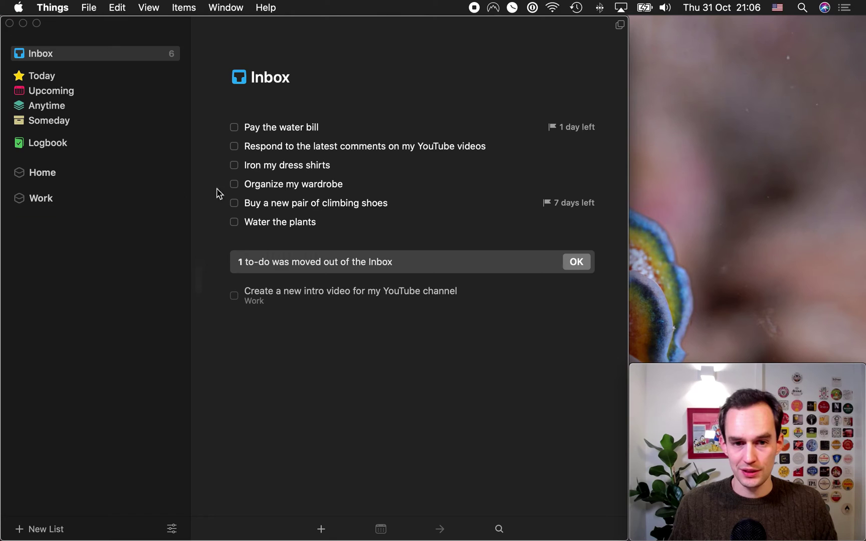
{"action": "left_click", "coordinate": [386, 150]}
{"action": "left_click_drag", "start_coordinate": [462, 150], "coordinate": [82, 199]}
Step: Move the five remaining Inbox to-dos into Home and dismiss the notice
{"action": "left_click", "coordinate": [329, 132]}
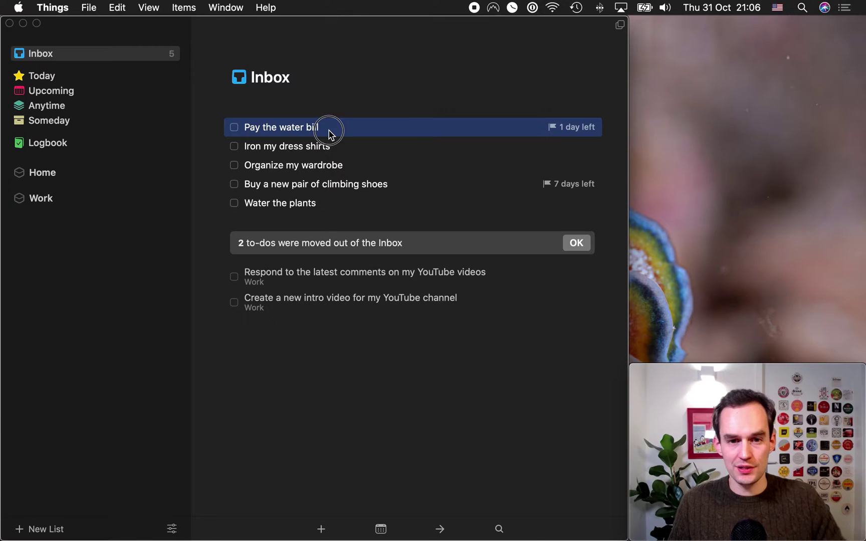
{"action": "left_click", "coordinate": [305, 203], "text": "shift"}
{"action": "left_click_drag", "start_coordinate": [475, 135], "coordinate": [59, 179]}
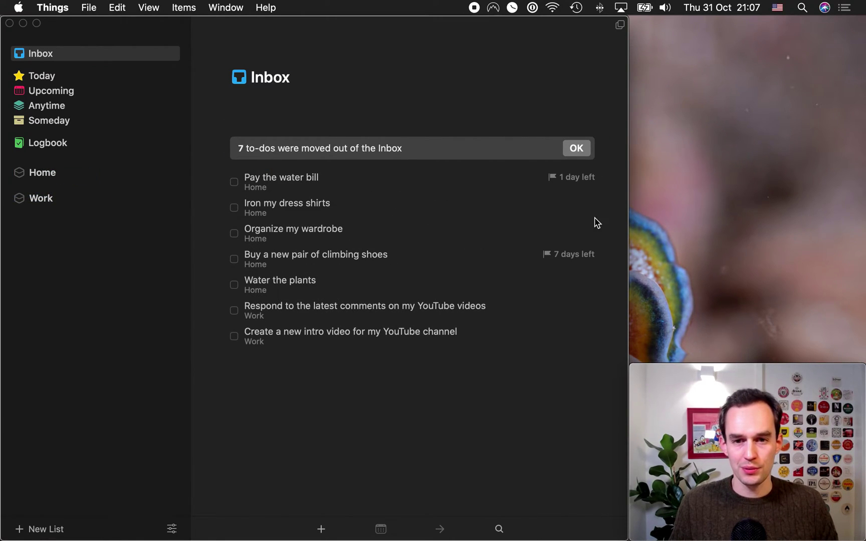
{"action": "left_click", "coordinate": [580, 150]}
{"action": "left_click", "coordinate": [81, 174]}
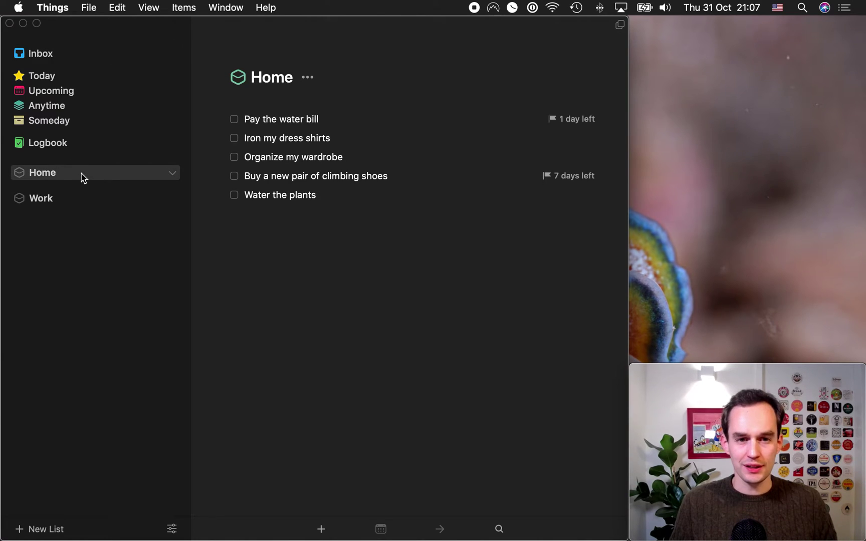
{"action": "left_click", "coordinate": [78, 201]}
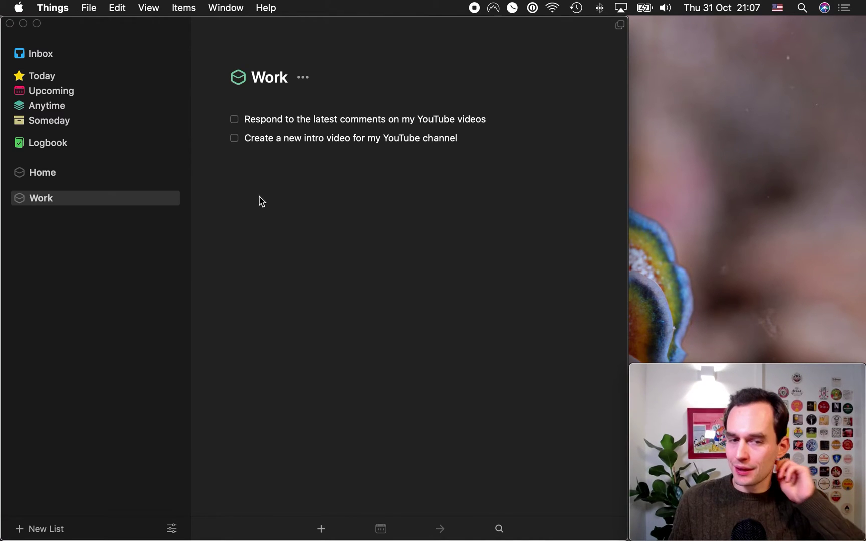
{"action": "left_click", "coordinate": [62, 175]}
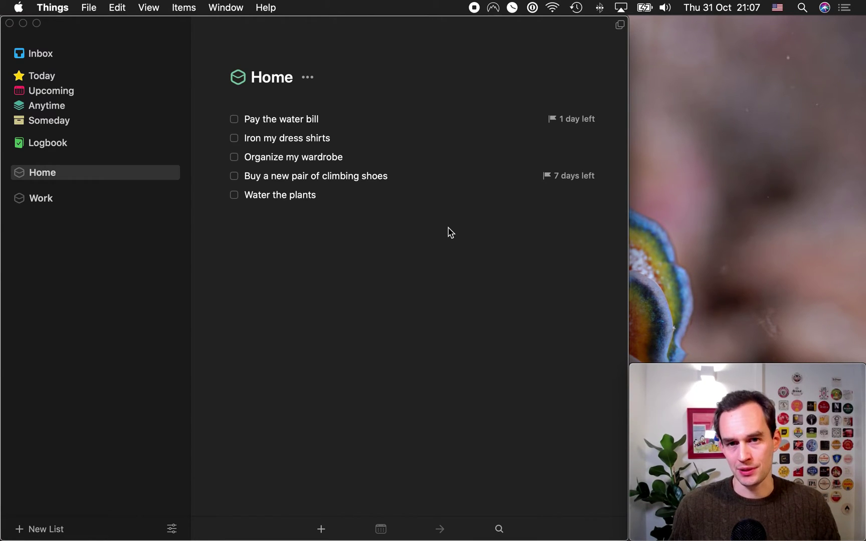
{"action": "left_click", "coordinate": [339, 196]}
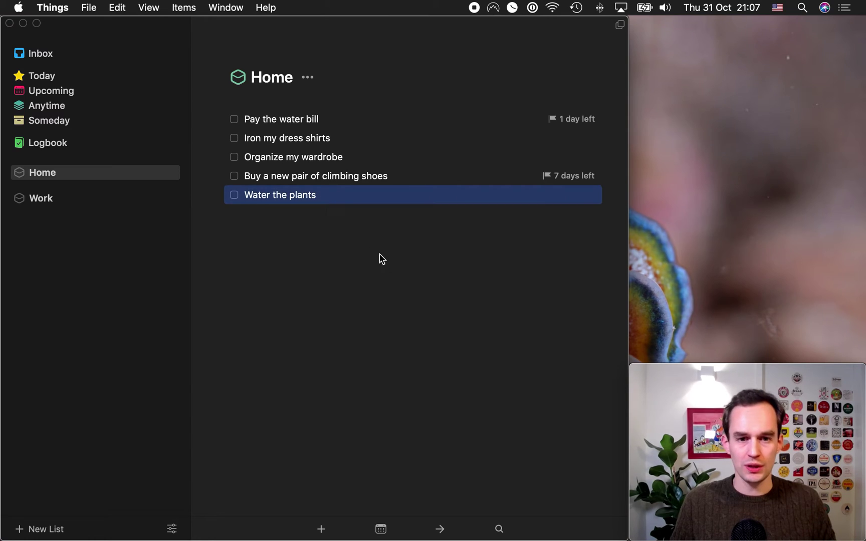
{"action": "left_click", "coordinate": [391, 267]}
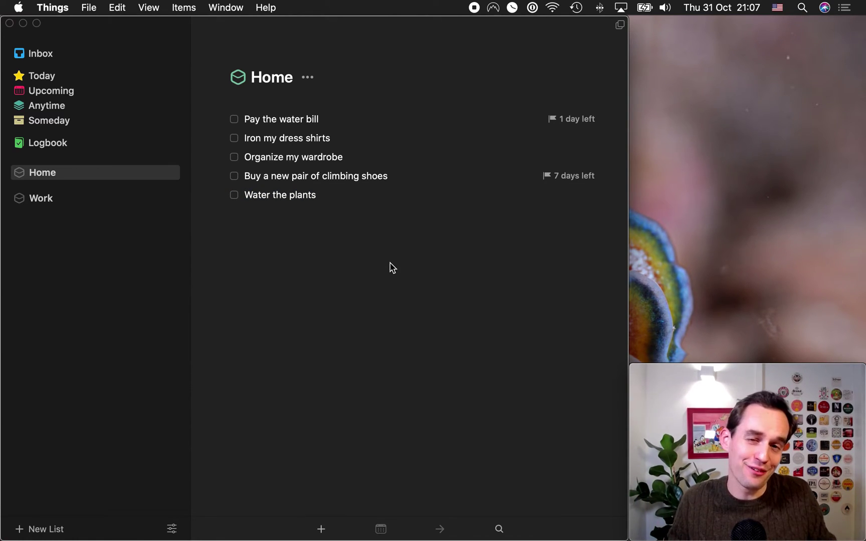
{"action": "left_click", "coordinate": [298, 200]}
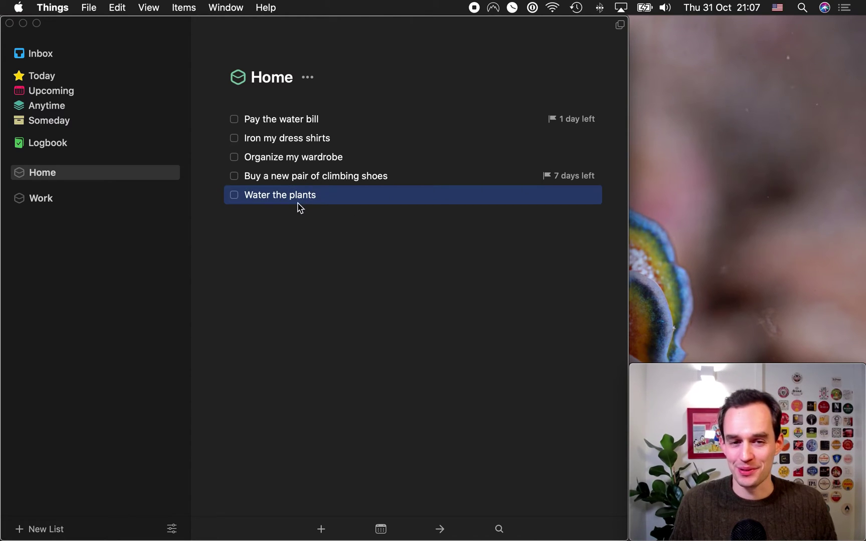
{"action": "left_click", "coordinate": [318, 230]}
{"action": "left_click", "coordinate": [319, 180]}
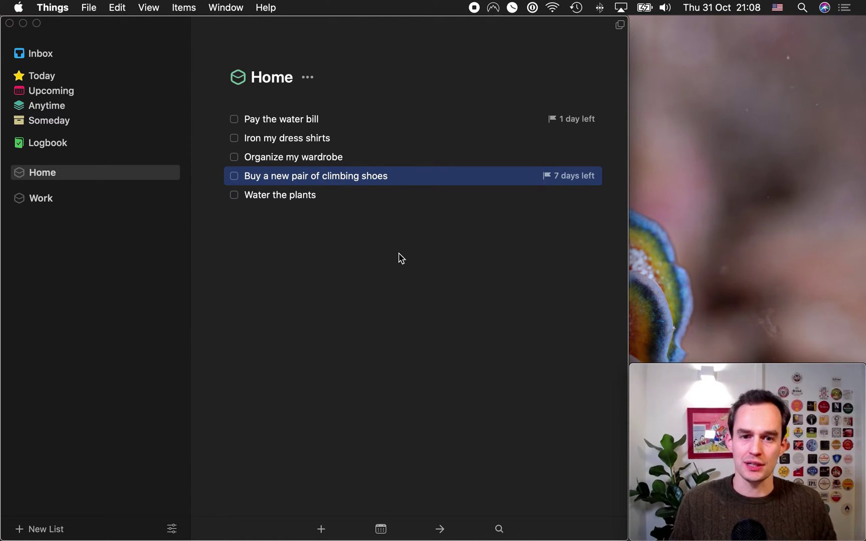
Step: Convert the climbing shoes to-do into a project and open it from Home
{"action": "right_click", "coordinate": [400, 174]}
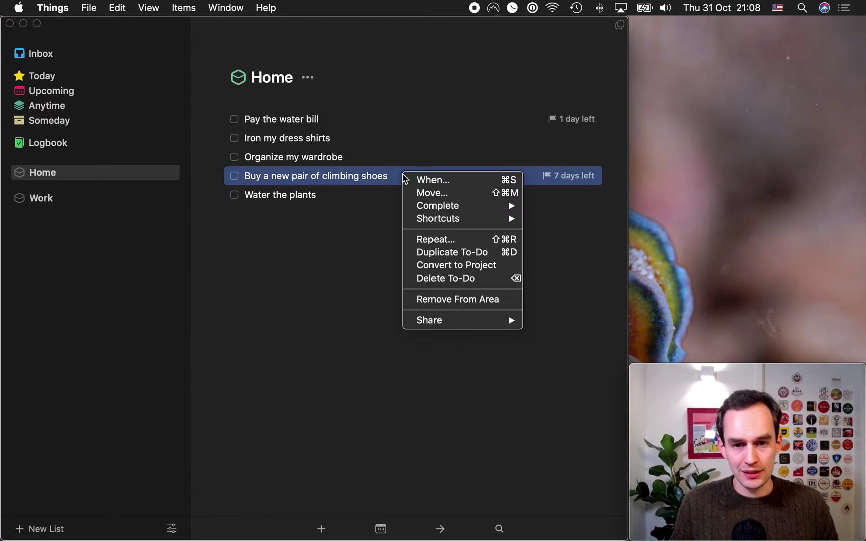
{"action": "left_click", "coordinate": [479, 269]}
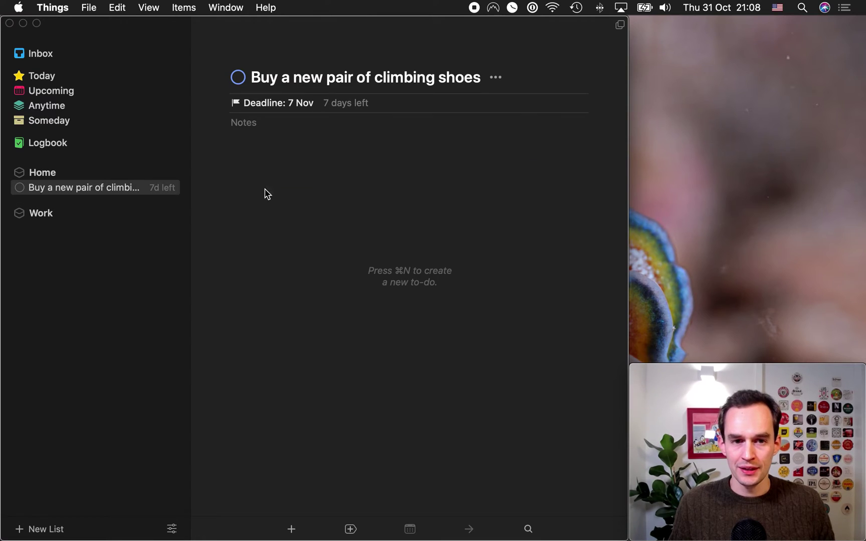
{"action": "left_click", "coordinate": [86, 172]}
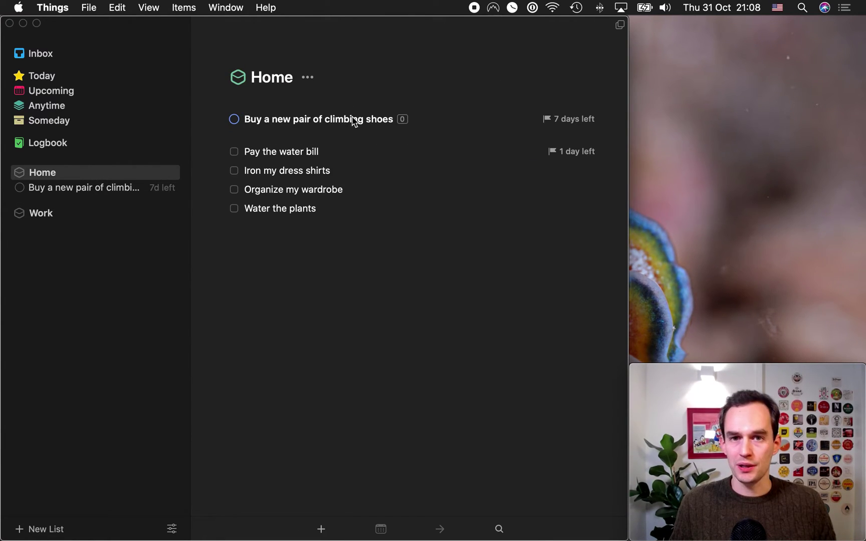
{"action": "left_click", "coordinate": [49, 191]}
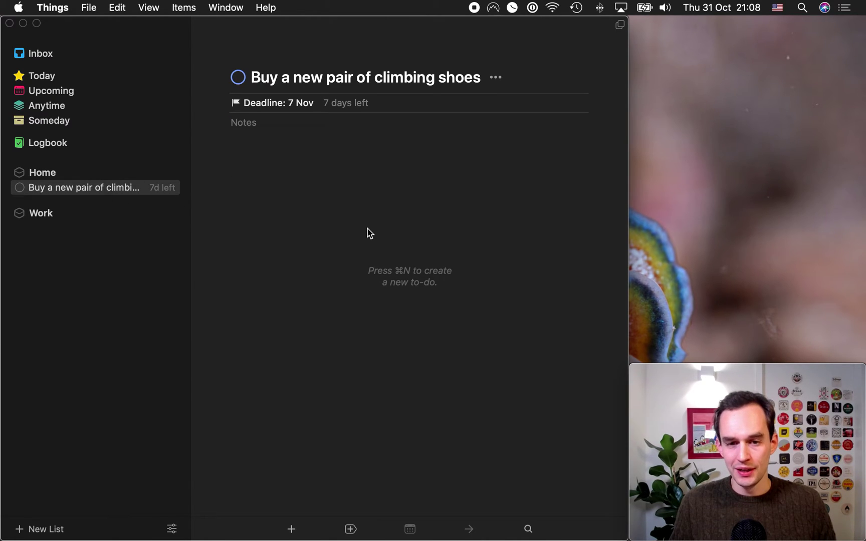
Step: Add project to-dos 'Find a list of vegan climbing', 'Identify the closest store…' and 'Go to the store to try them on'
{"action": "key", "text": "super+n"}
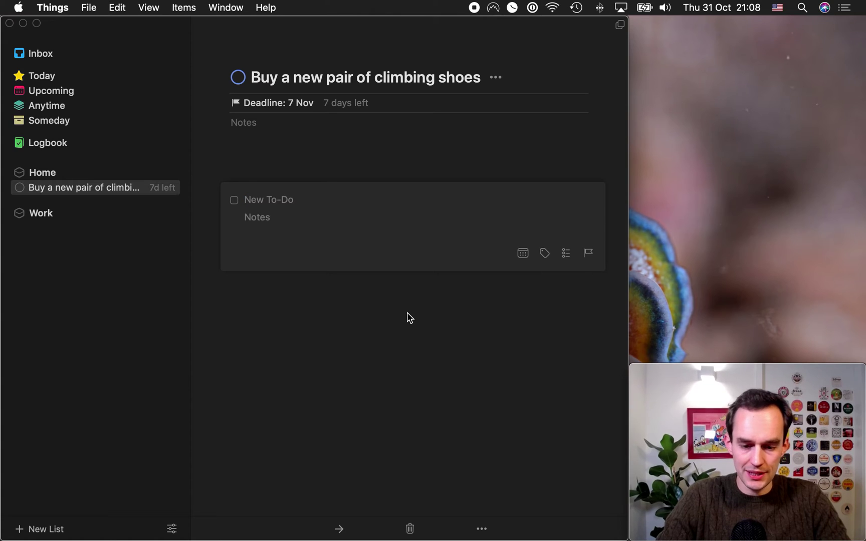
{"action": "type", "text": "Find a list of ve"}
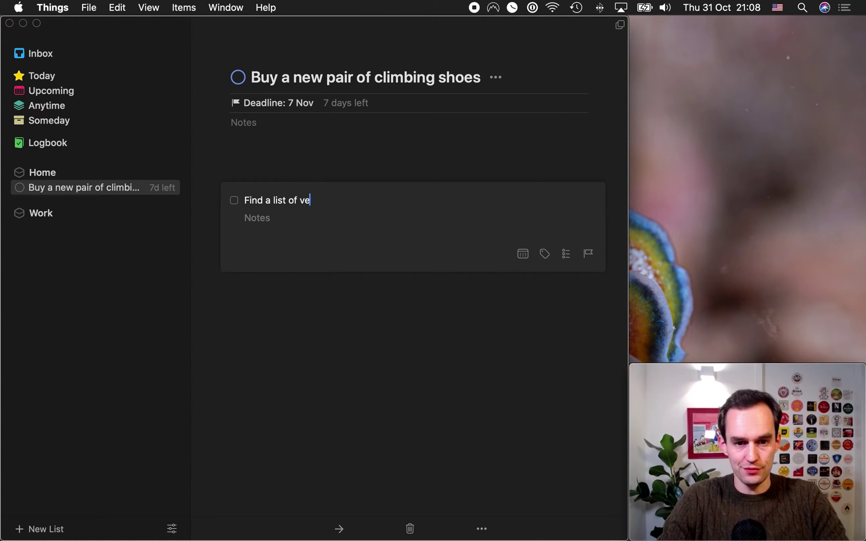
{"action": "type", "text": "gan climbing shoes"}
{"action": "key", "text": "super+n"}
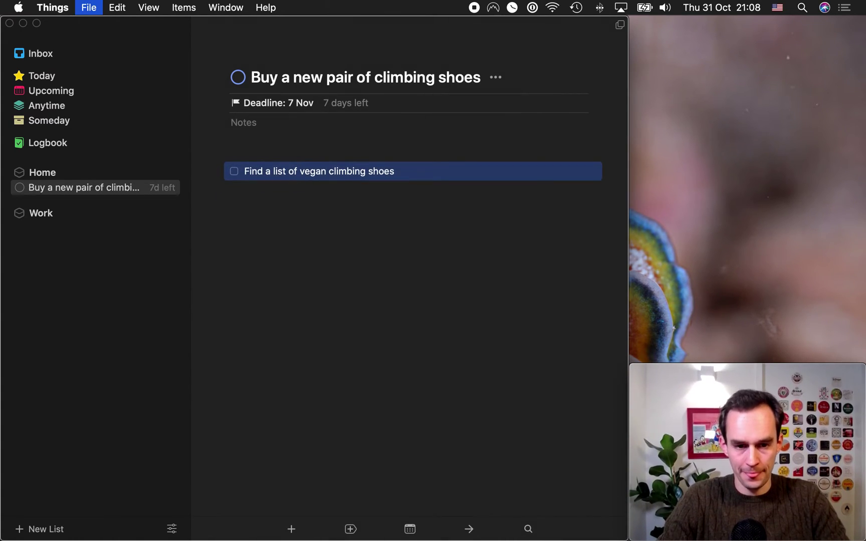
{"action": "type", "text": "Identify the "}
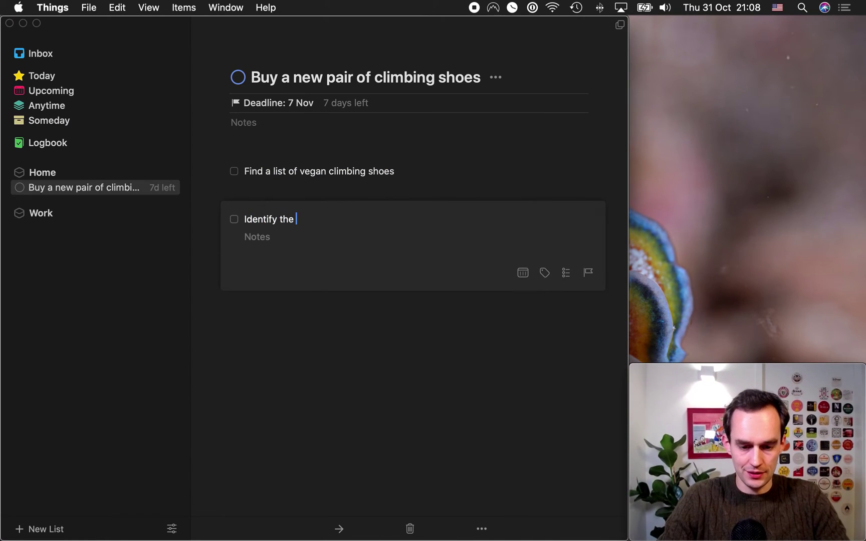
{"action": "type", "text": "closest store that sto"}
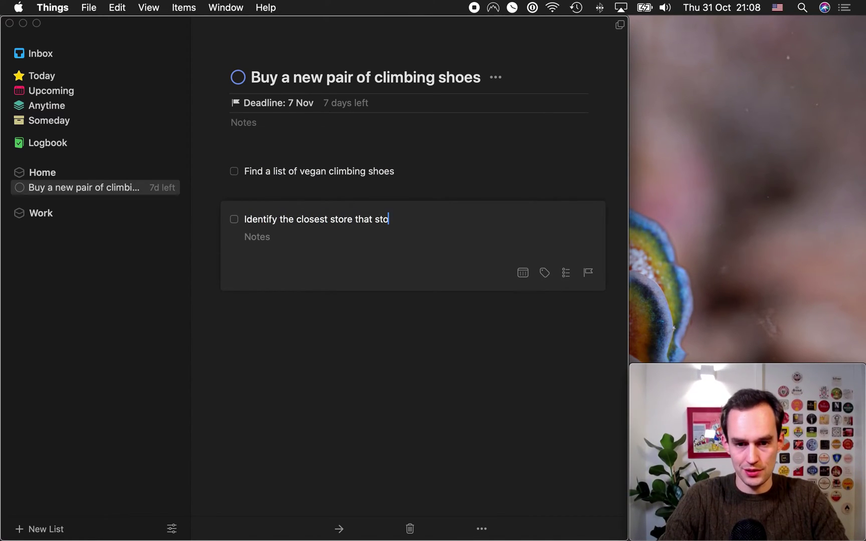
{"action": "type", "text": "cks a couple of them"}
{"action": "key", "text": "Return"}
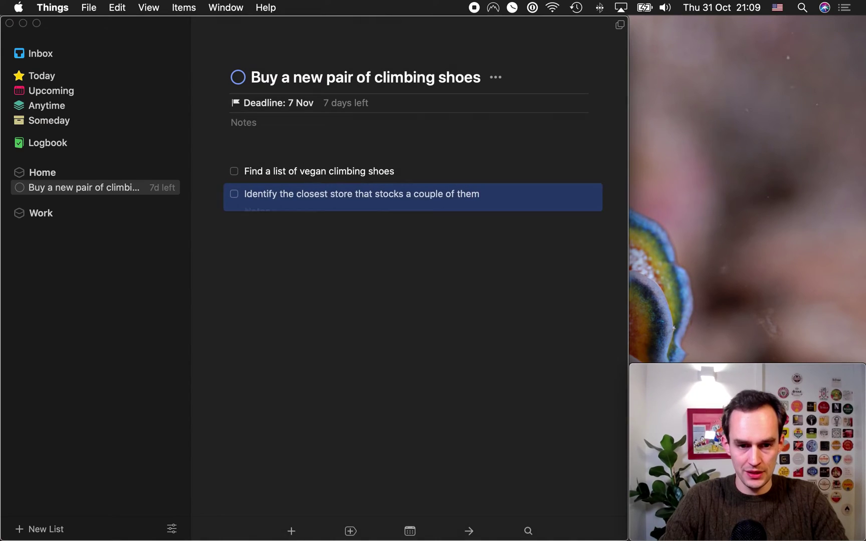
{"action": "key", "text": "super+n"}
{"action": "type", "text": "Go to the stor"}
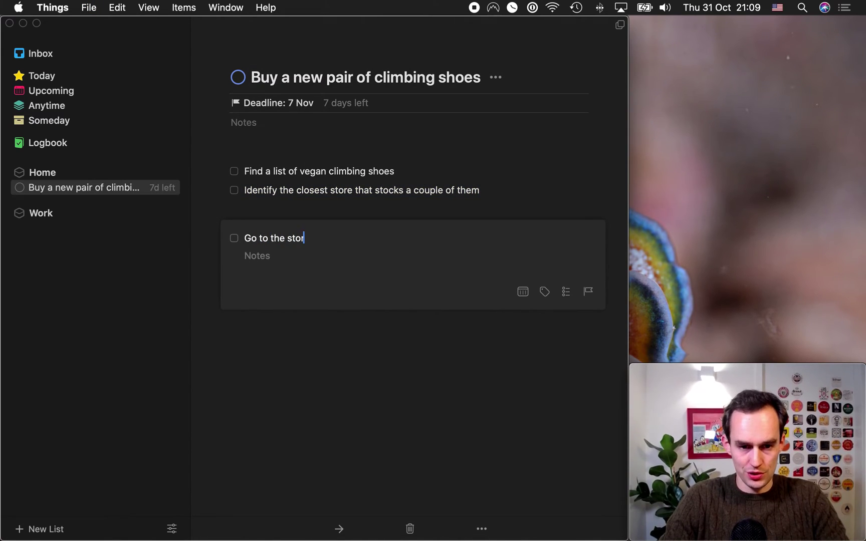
{"action": "type", "text": "e to try them on"}
{"action": "key", "text": "Return"}
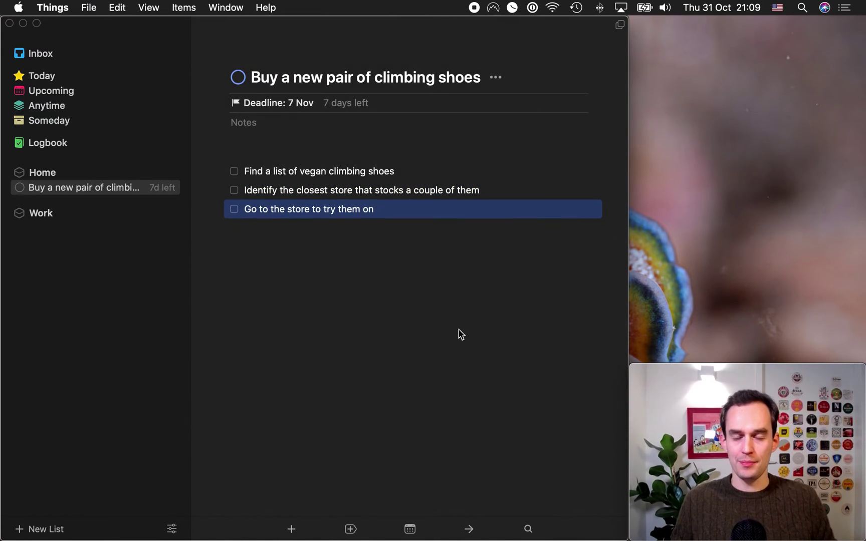
{"action": "left_click", "coordinate": [497, 348]}
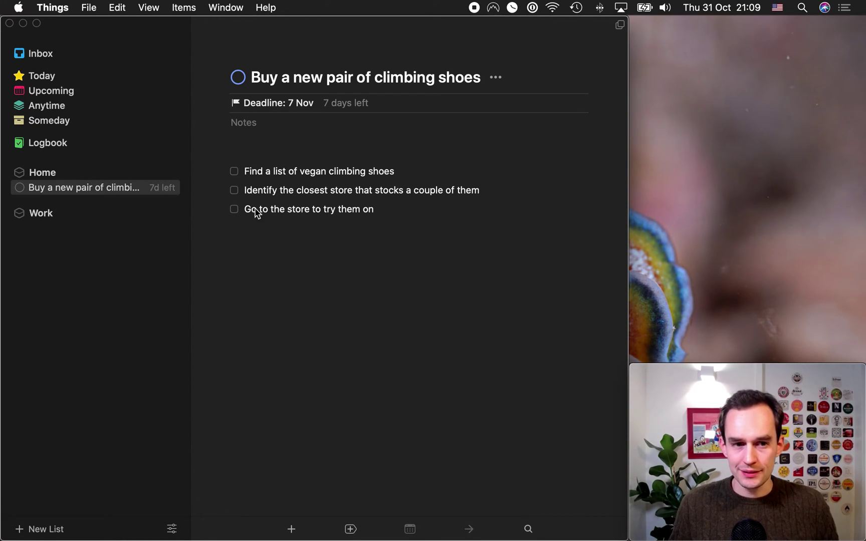
{"action": "left_click", "coordinate": [73, 174]}
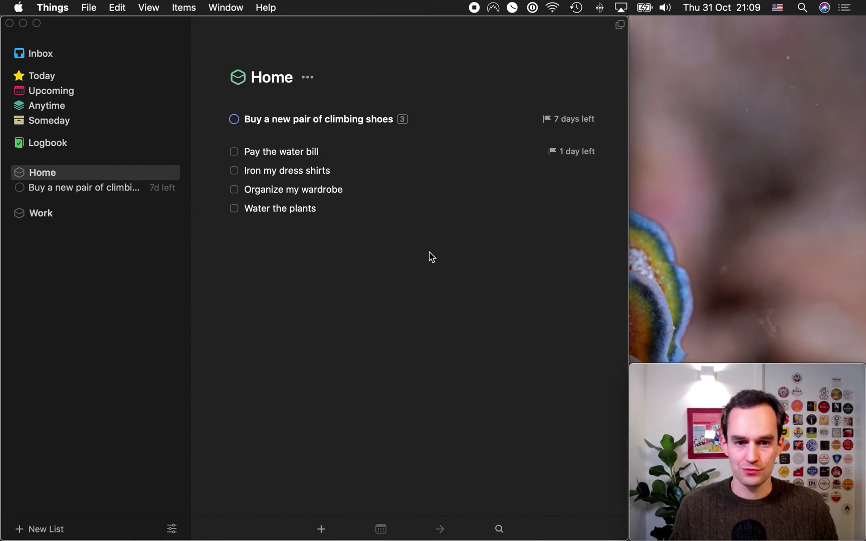
Step: In Work, convert the intro video to-do into a project
{"action": "left_click", "coordinate": [73, 210]}
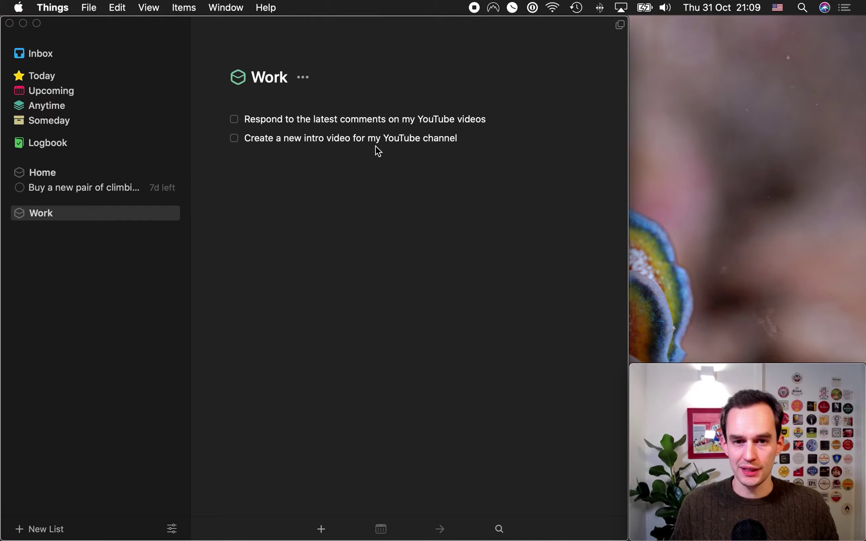
{"action": "left_click", "coordinate": [379, 124]}
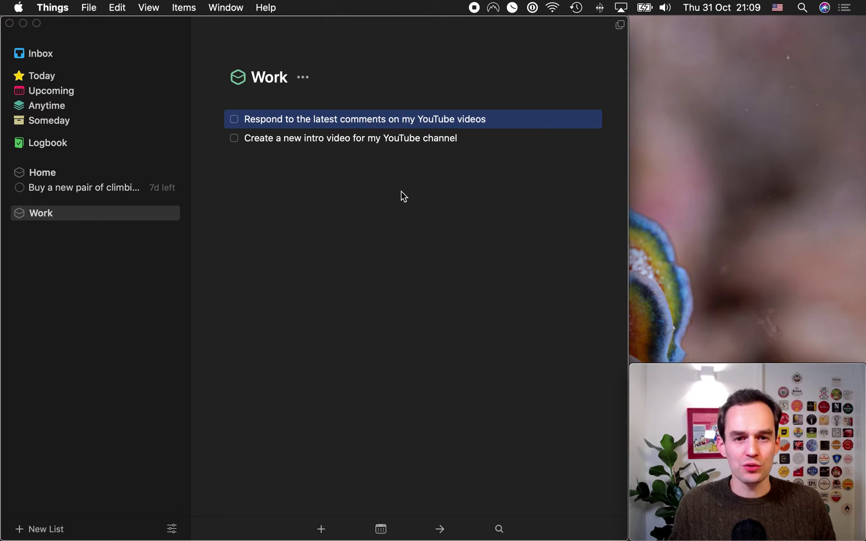
{"action": "left_click", "coordinate": [393, 148]}
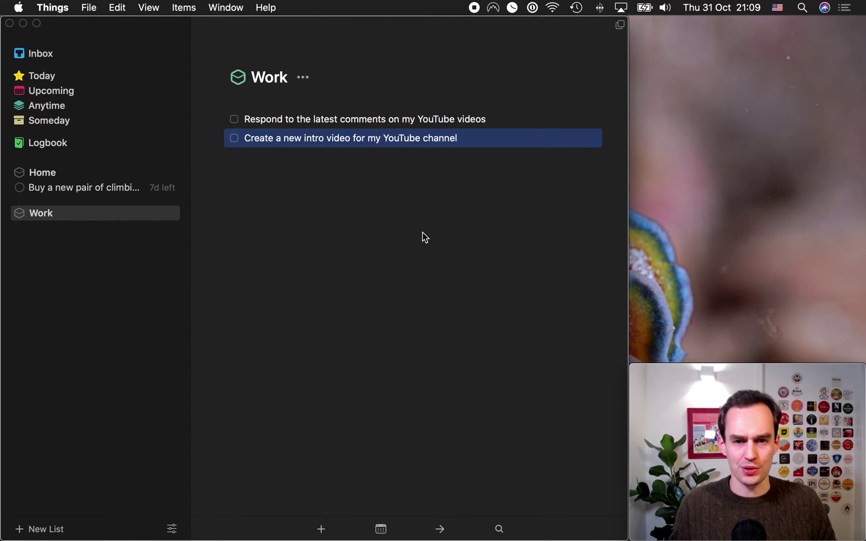
{"action": "right_click", "coordinate": [476, 143]}
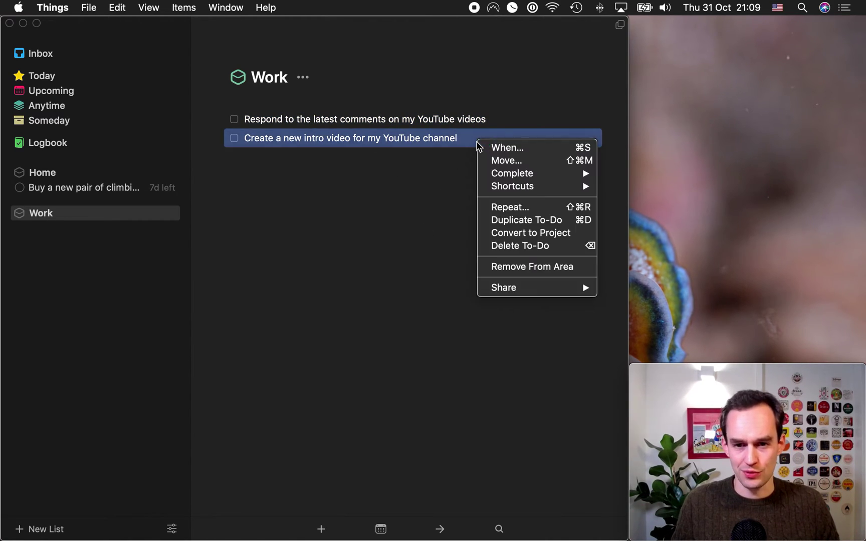
{"action": "left_click", "coordinate": [545, 239]}
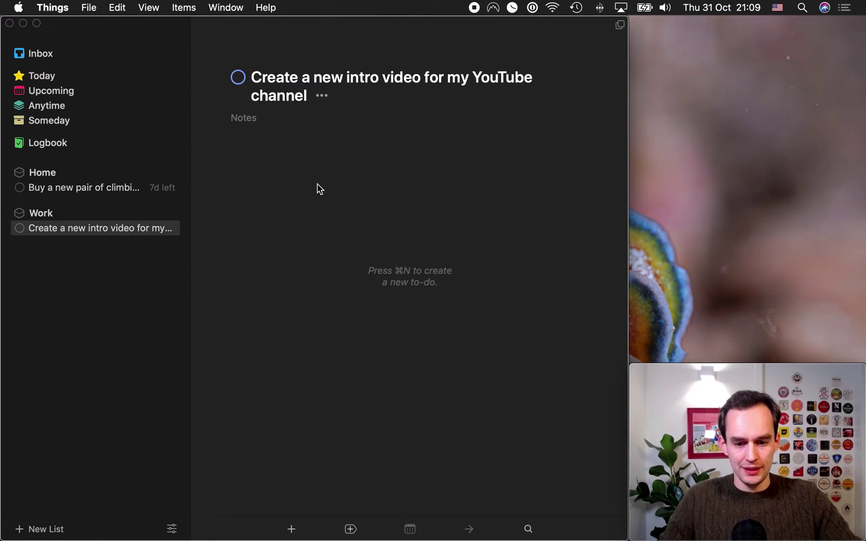
Step: Add project to-dos 'Write a script', 'Shoot the video' and 'Edit the video'
{"action": "key", "text": "super+n"}
{"action": "type", "text": "Write a script"}
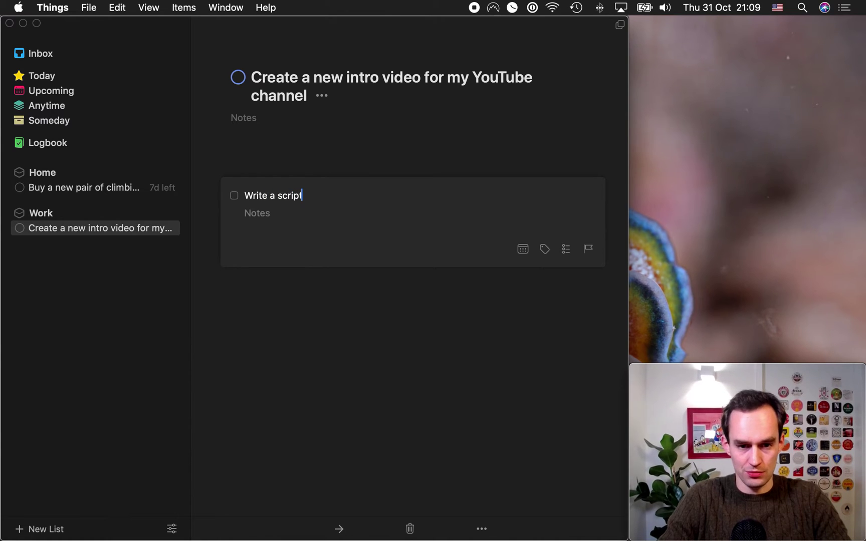
{"action": "key", "text": "Return"}
{"action": "key", "text": "super+n"}
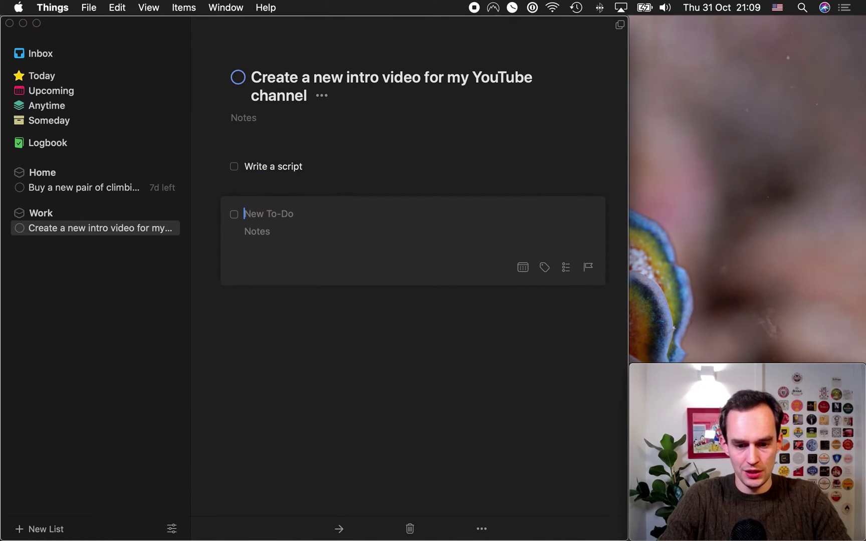
{"action": "type", "text": "Shoot the video"}
{"action": "key", "text": "Return"}
{"action": "key", "text": "super+n"}
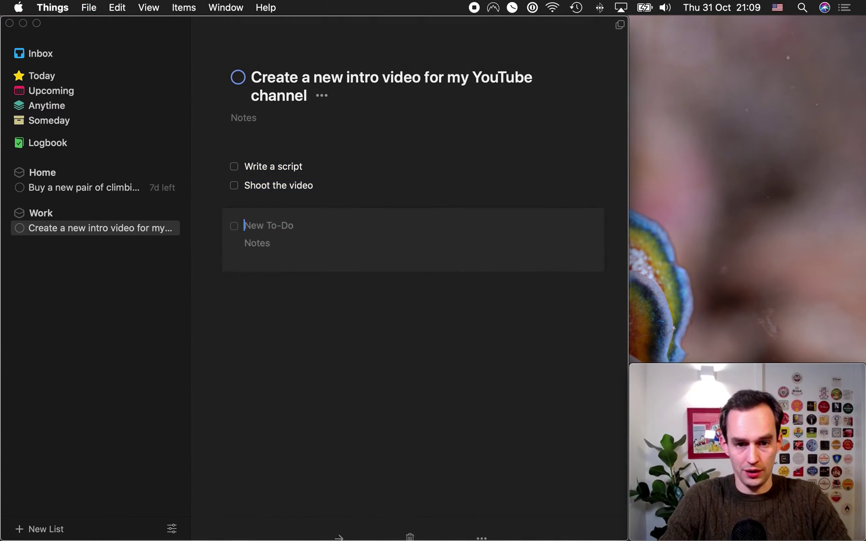
{"action": "type", "text": "Edit the video"}
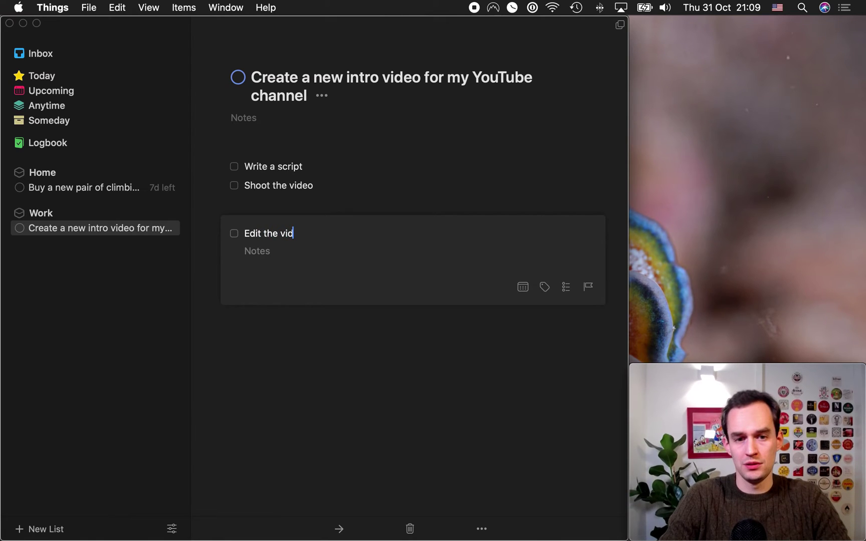
{"action": "key", "text": "Return"}
Step: Add the final to-dos 'Upload the video' and 'Publish video'
{"action": "key", "text": "super+n"}
{"action": "type", "text": "Upload the video"}
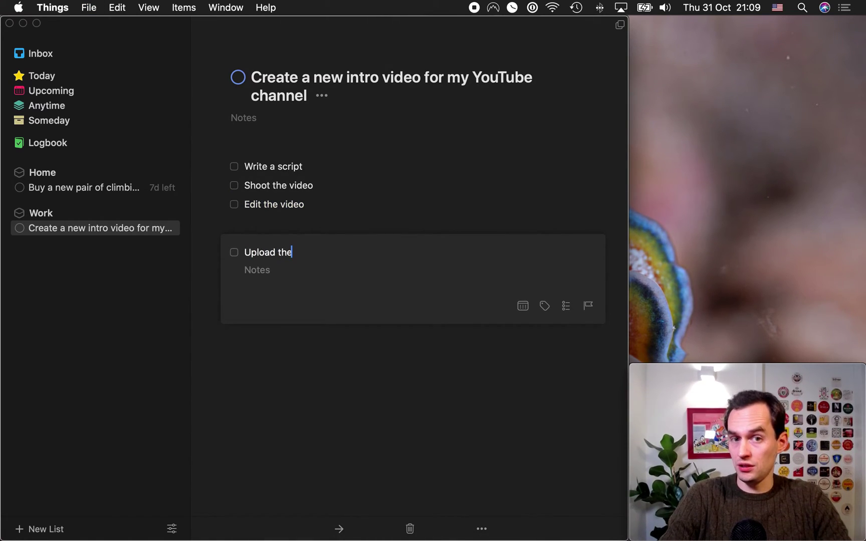
{"action": "key", "text": "Return"}
{"action": "key", "text": "super+n"}
{"action": "type", "text": "Publish video"}
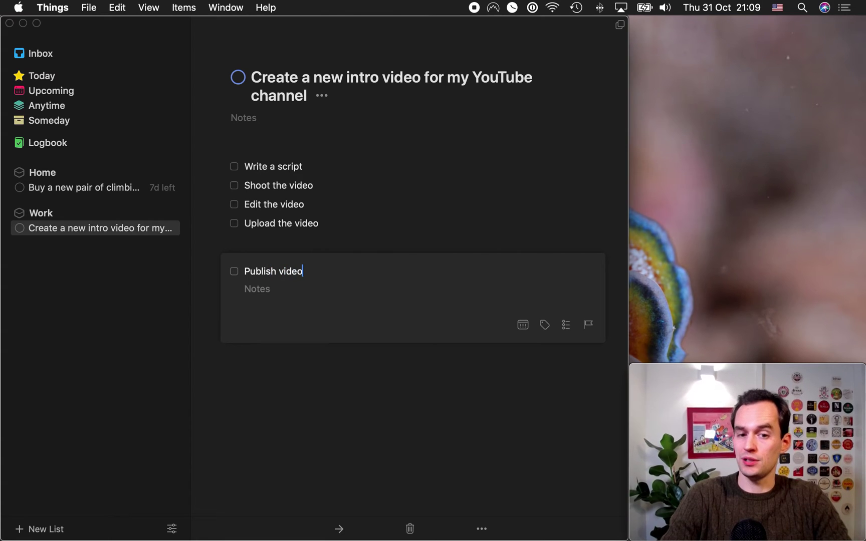
{"action": "key", "text": "Return"}
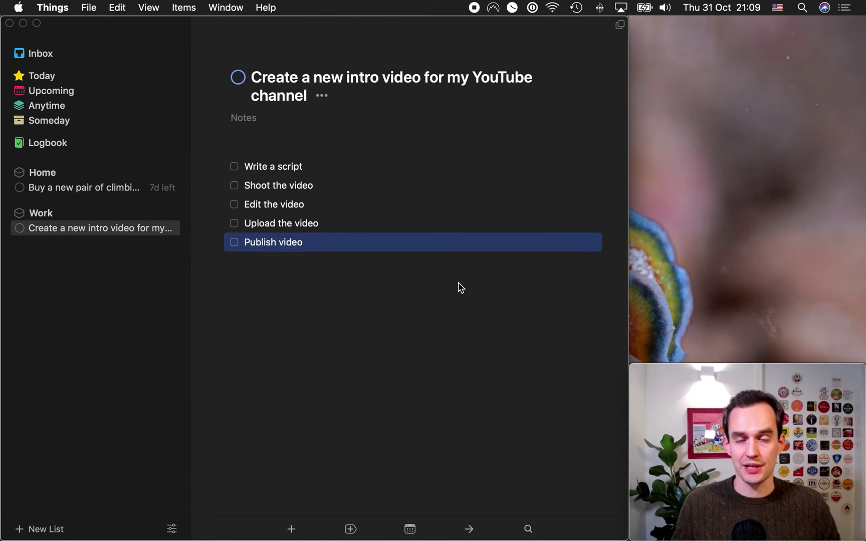
{"action": "left_click", "coordinate": [457, 325]}
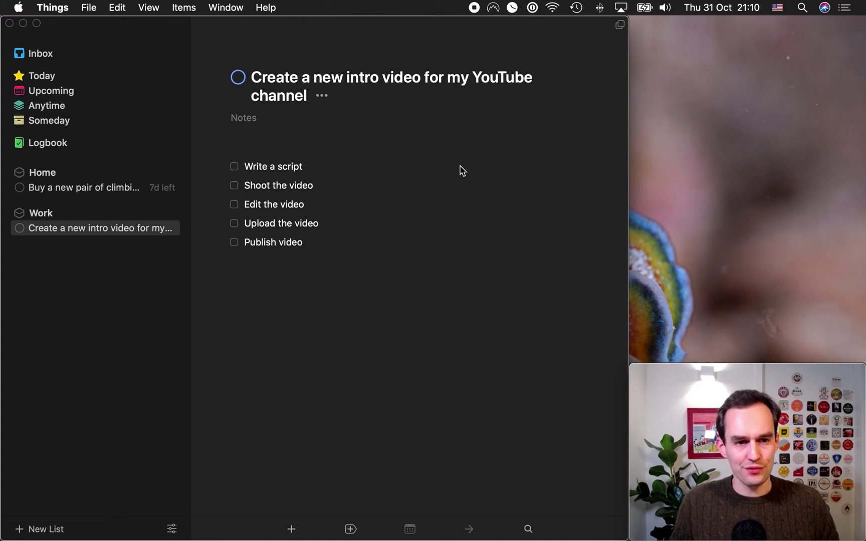
Step: Open Upcoming and scroll through the days, with Pay the water bill under Tomorrow
{"action": "left_click", "coordinate": [85, 95]}
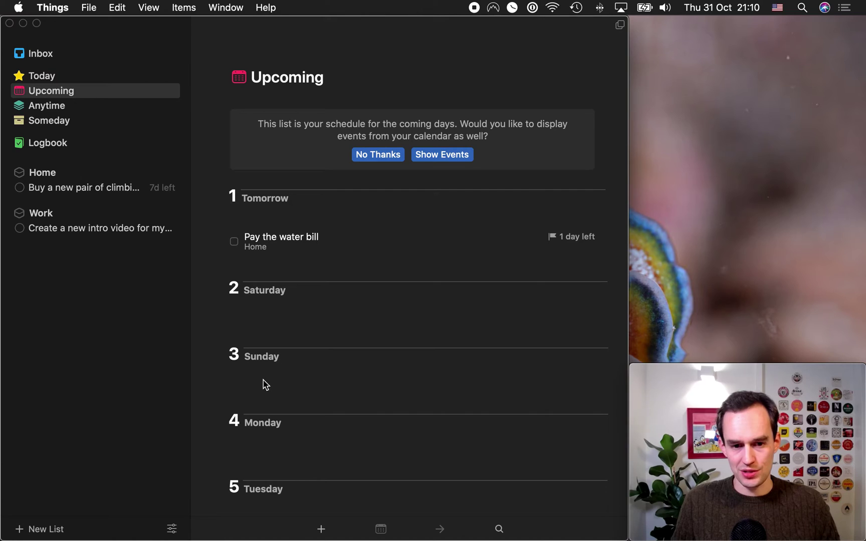
{"action": "scroll", "coordinate": [535, 293], "scroll_direction": "down", "scroll_amount": 2}
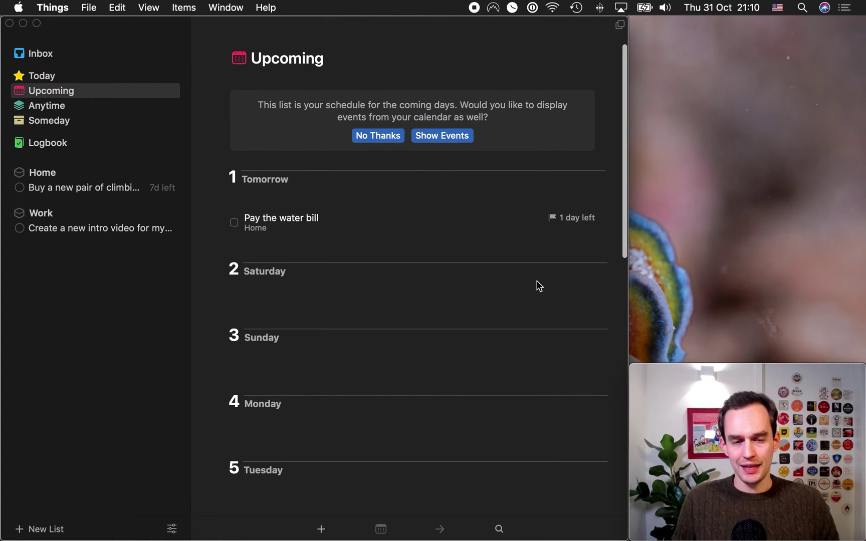
{"action": "scroll", "coordinate": [546, 280], "scroll_direction": "down", "scroll_amount": 2}
{"action": "scroll", "coordinate": [555, 276], "scroll_direction": "up", "scroll_amount": 3}
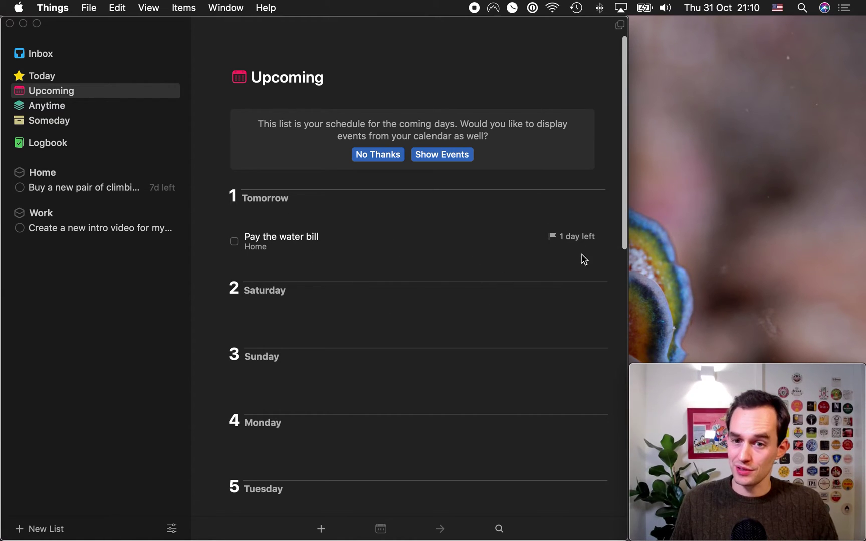
{"action": "scroll", "coordinate": [479, 264], "scroll_direction": "down", "scroll_amount": 15}
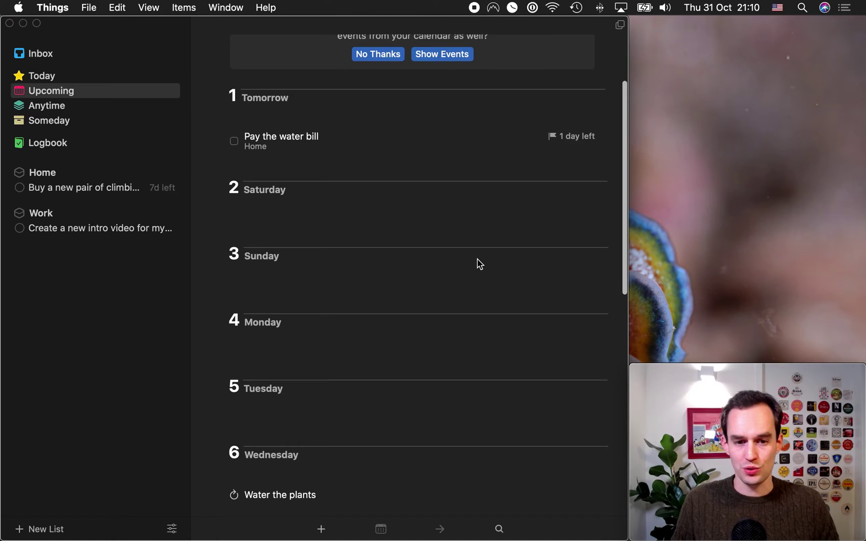
{"action": "scroll", "coordinate": [490, 264], "scroll_direction": "down", "scroll_amount": 10}
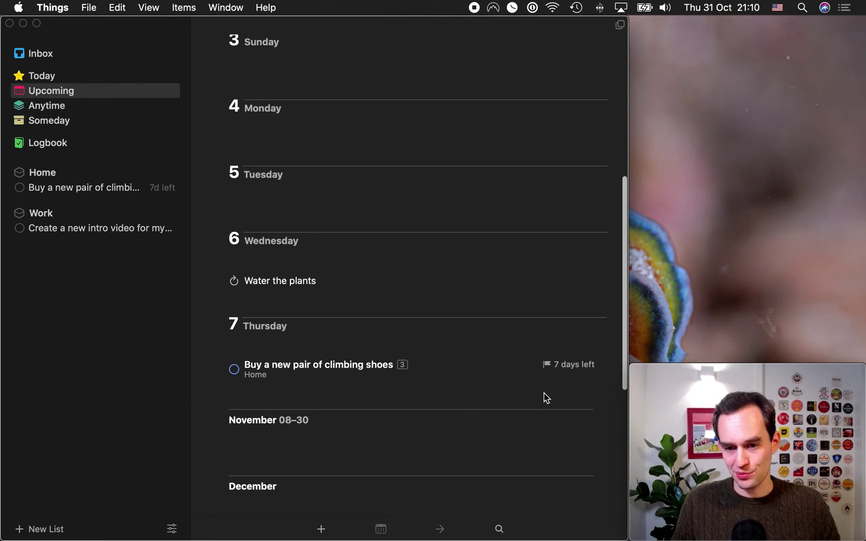
{"action": "scroll", "coordinate": [460, 350], "scroll_direction": "up", "scroll_amount": 15}
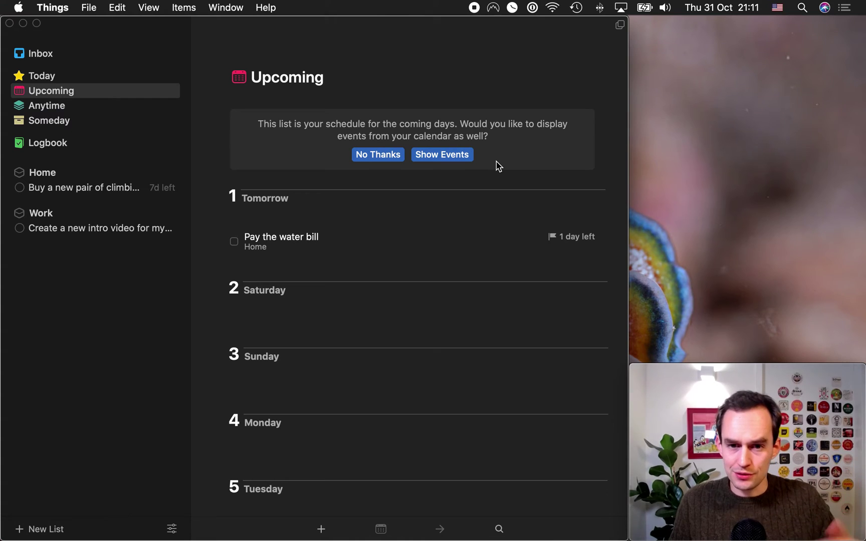
Step: Turn on Show Events in Upcoming and scroll down to the climbing shoes project on the 7th
{"action": "left_click", "coordinate": [461, 155]}
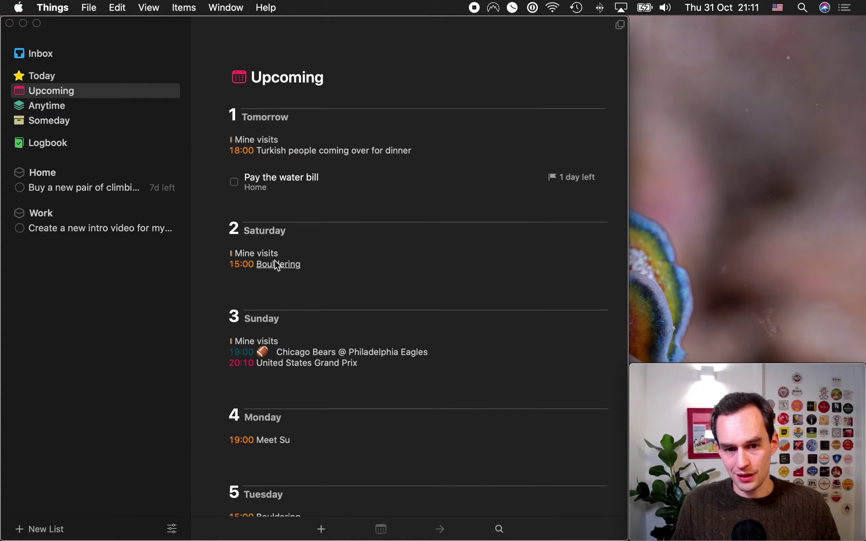
{"action": "scroll", "coordinate": [514, 330], "scroll_direction": "down", "scroll_amount": 5}
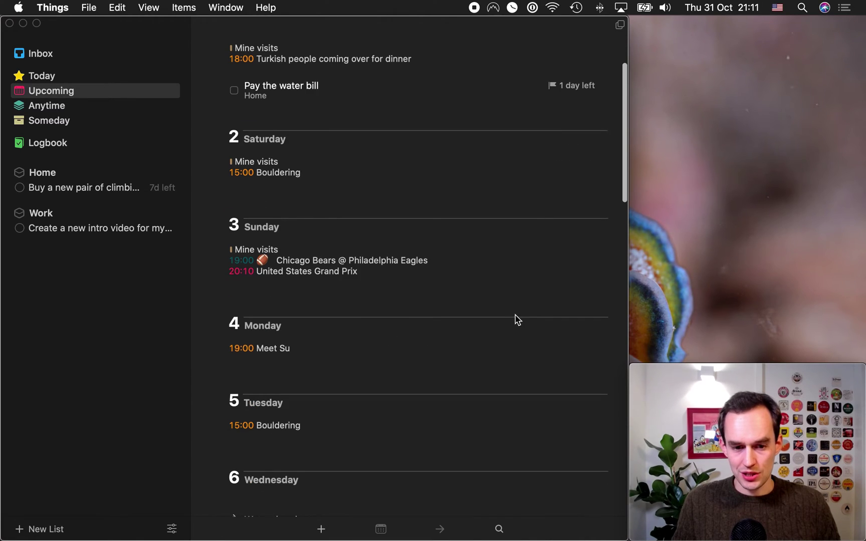
{"action": "scroll", "coordinate": [516, 319], "scroll_direction": "down", "scroll_amount": 10}
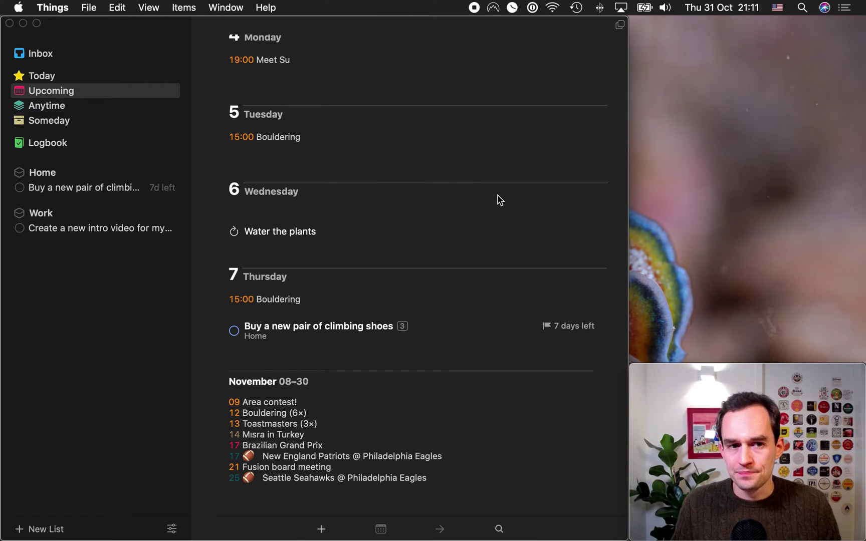
{"action": "left_click", "coordinate": [52, 8]}
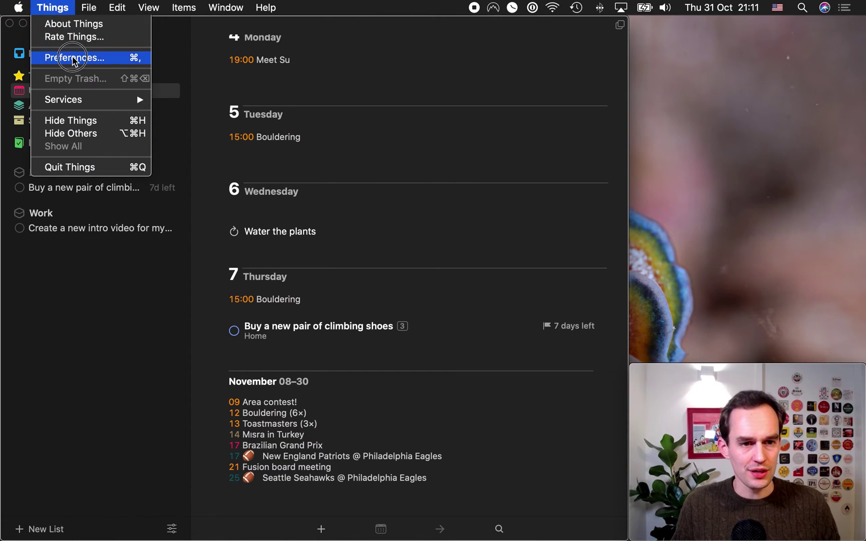
{"action": "left_click", "coordinate": [73, 58]}
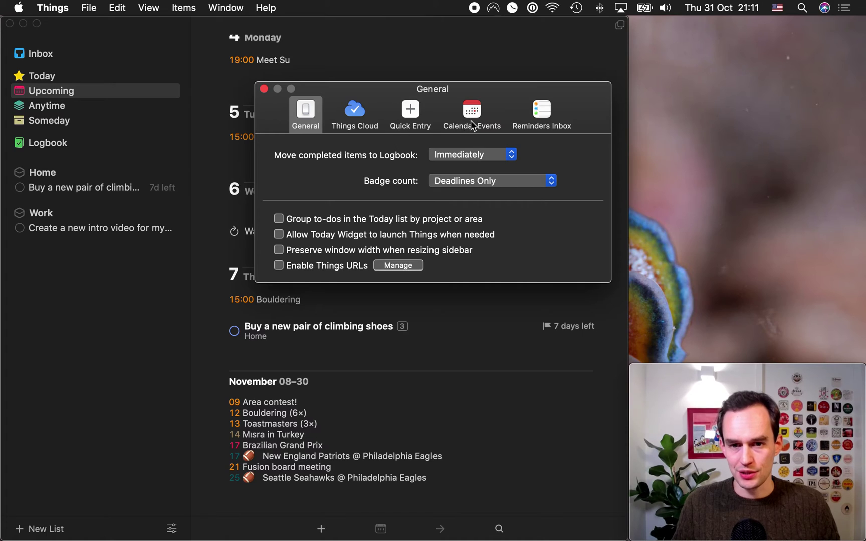
{"action": "left_click", "coordinate": [471, 120]}
{"action": "scroll", "coordinate": [293, 215], "scroll_direction": "up", "scroll_amount": 3}
{"action": "scroll", "coordinate": [289, 211], "scroll_direction": "down", "scroll_amount": 3}
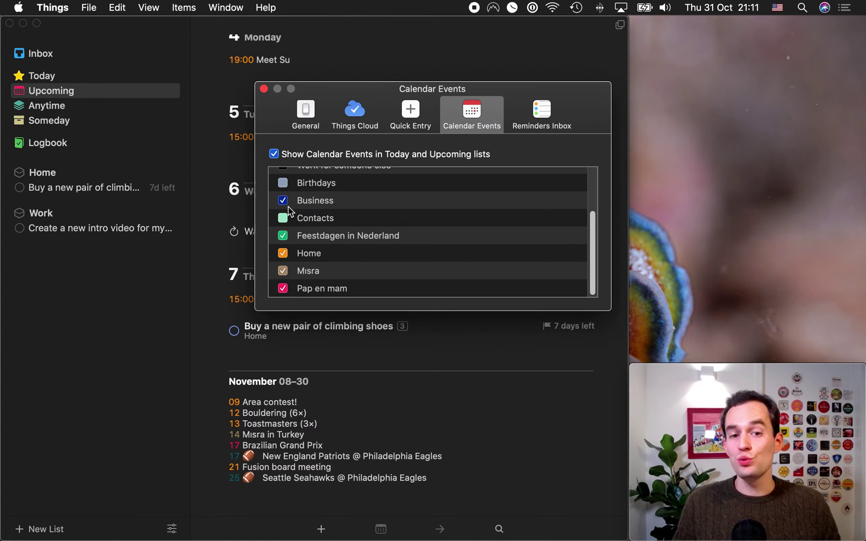
{"action": "scroll", "coordinate": [288, 276], "scroll_direction": "up", "scroll_amount": 3}
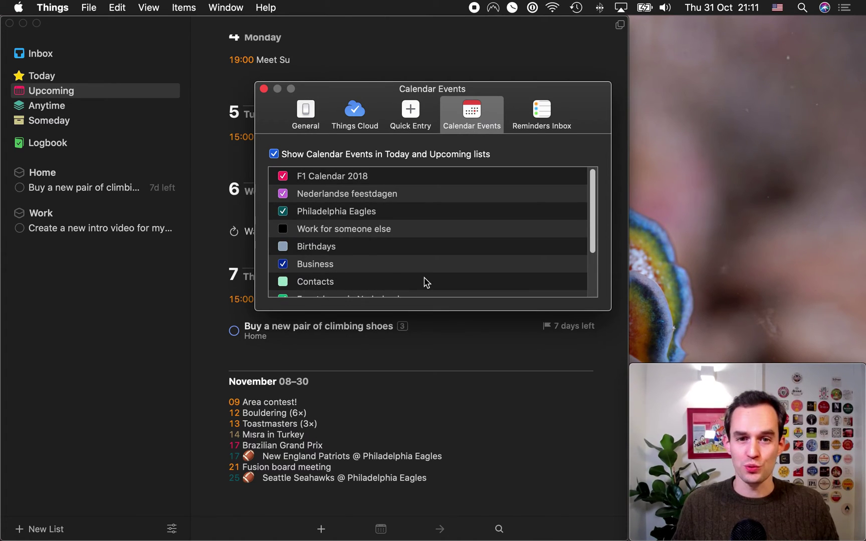
{"action": "left_click", "coordinate": [264, 89]}
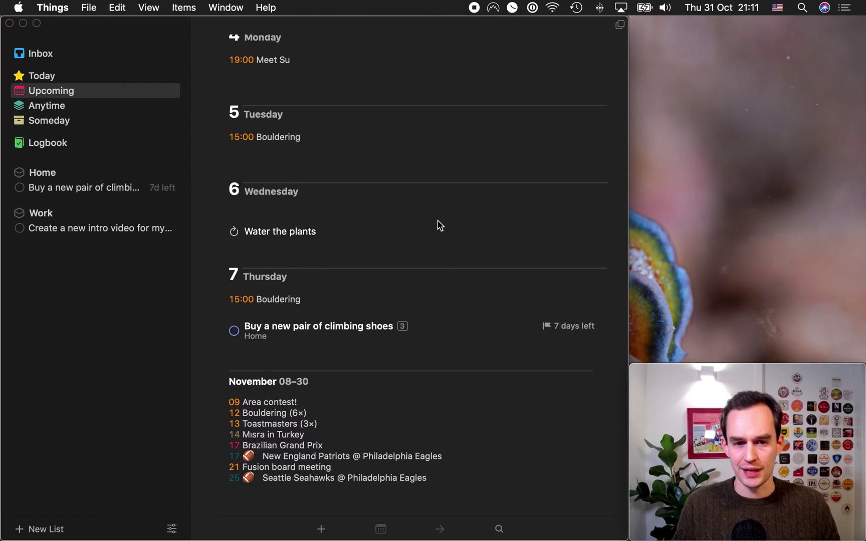
{"action": "scroll", "coordinate": [447, 295], "scroll_direction": "up", "scroll_amount": 2}
{"action": "left_click", "coordinate": [362, 397]}
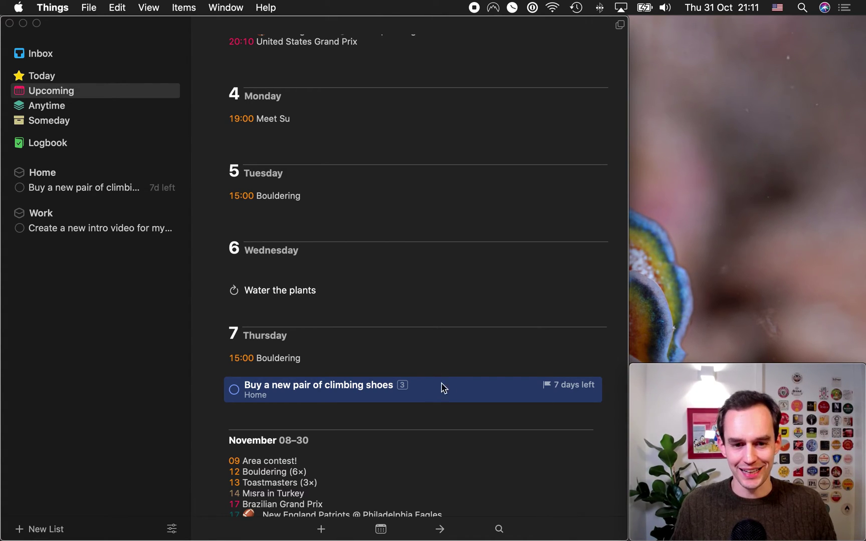
Step: Deselect the climbing shoes project in the Upcoming list
{"action": "left_click", "coordinate": [466, 351]}
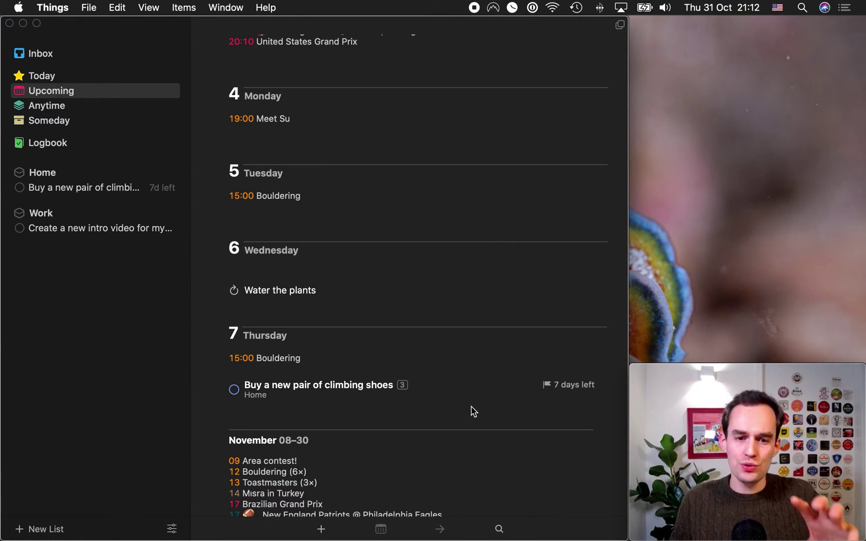
Step: Schedule the climbing shoes project for Saturday the 2nd and check it in Upcoming
{"action": "double_click", "coordinate": [357, 391]}
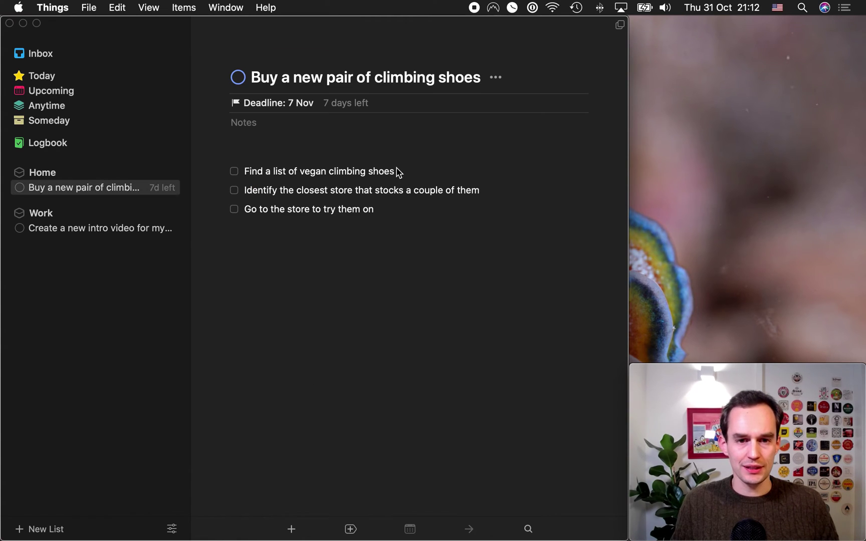
{"action": "left_click", "coordinate": [498, 79]}
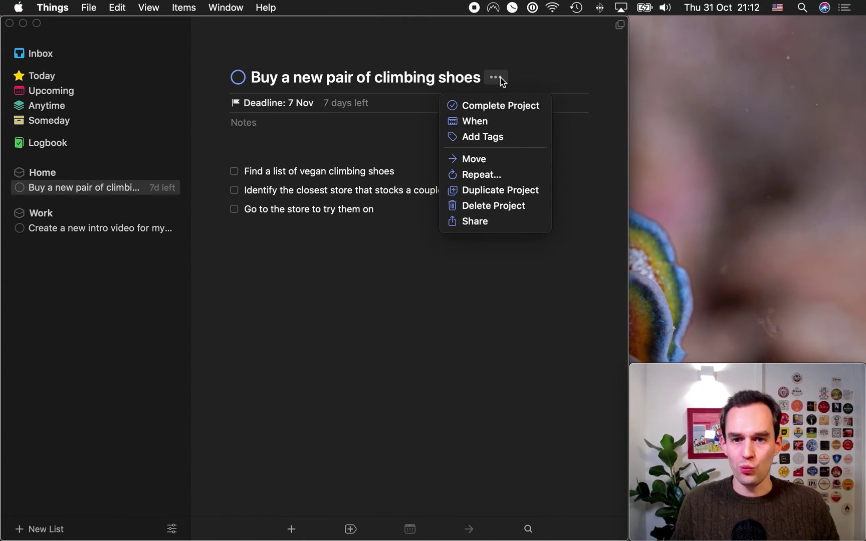
{"action": "left_click", "coordinate": [487, 125]}
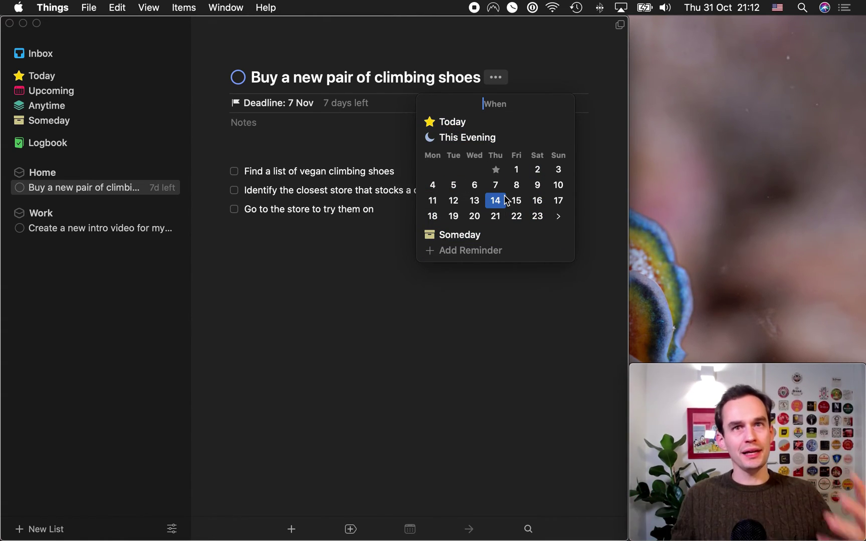
{"action": "left_click", "coordinate": [537, 170]}
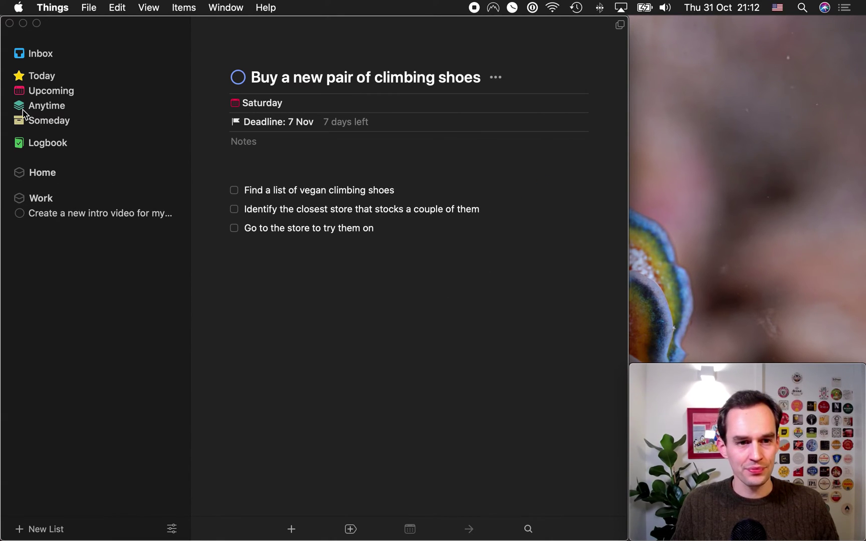
{"action": "left_click", "coordinate": [39, 94]}
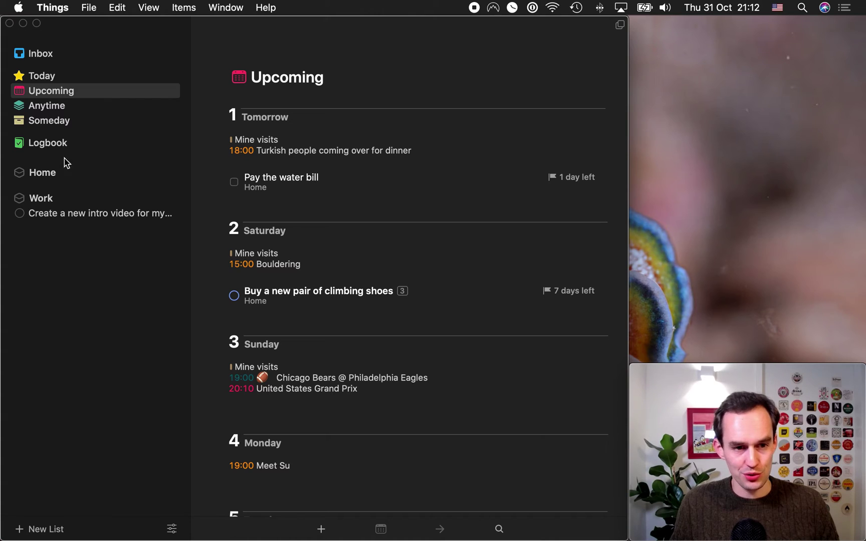
Step: Schedule the Organize my wardrobe to-do in the Home area for tomorrow
{"action": "left_click", "coordinate": [50, 173]}
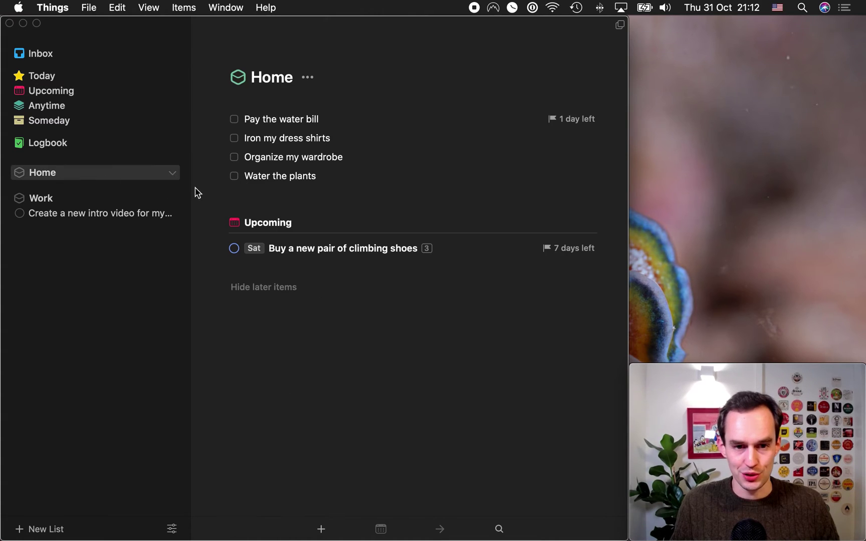
{"action": "left_click", "coordinate": [315, 157]}
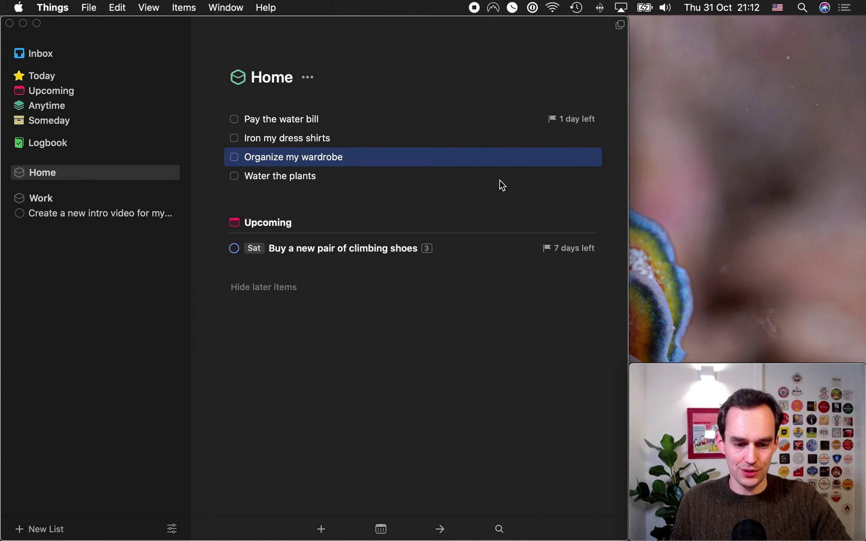
{"action": "key", "text": "super+s"}
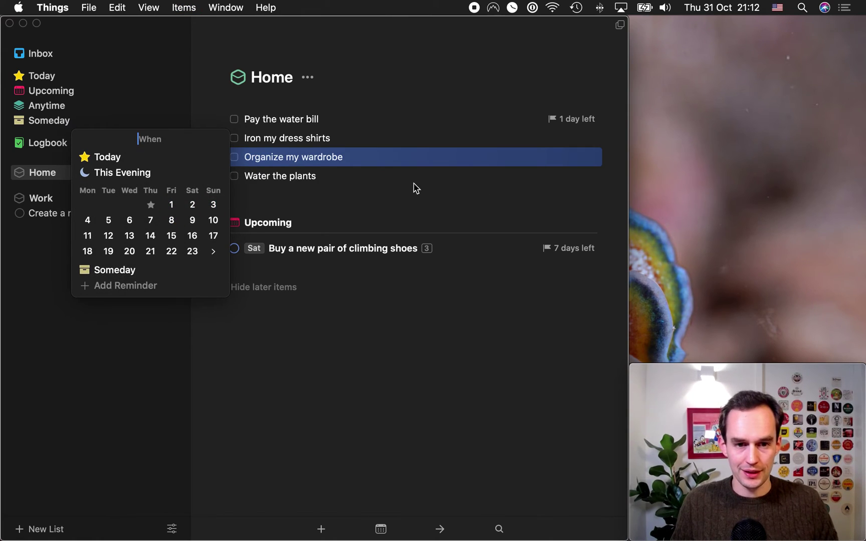
{"action": "left_click", "coordinate": [343, 165]}
{"action": "key", "text": "super+s"}
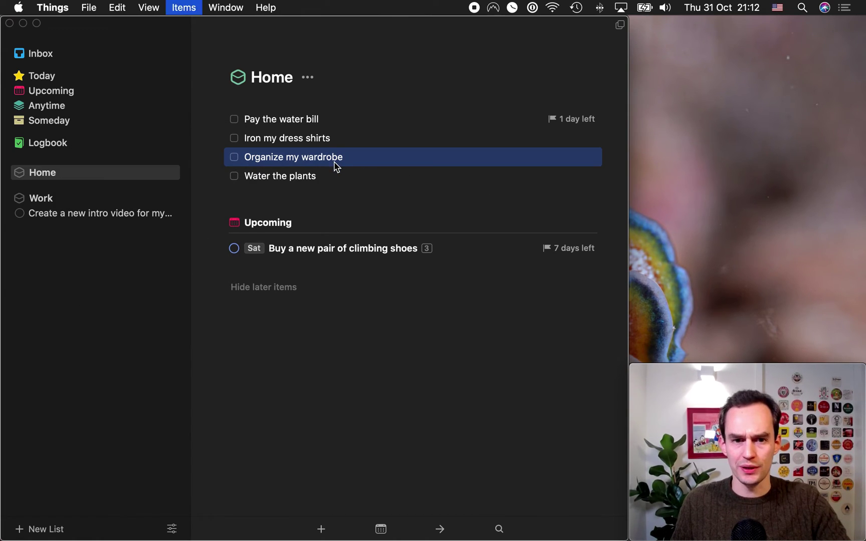
{"action": "type", "text": "tomorrow"}
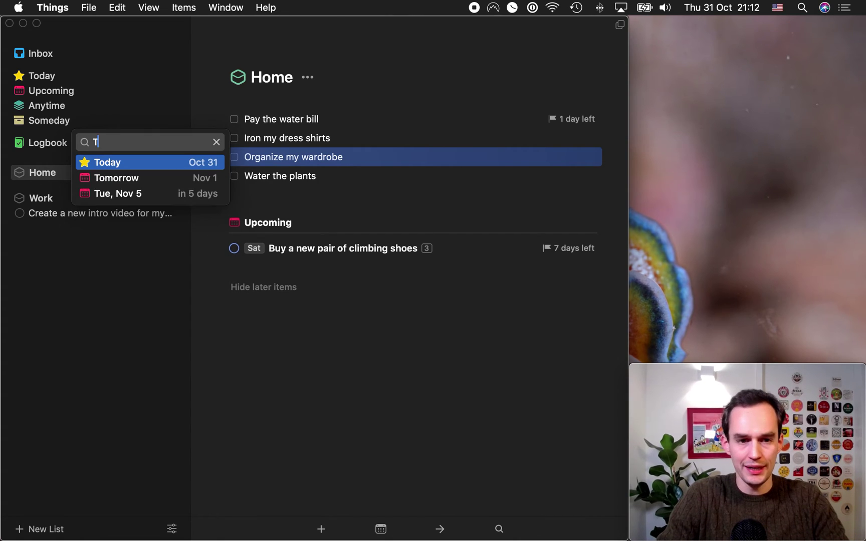
{"action": "key", "text": "Return"}
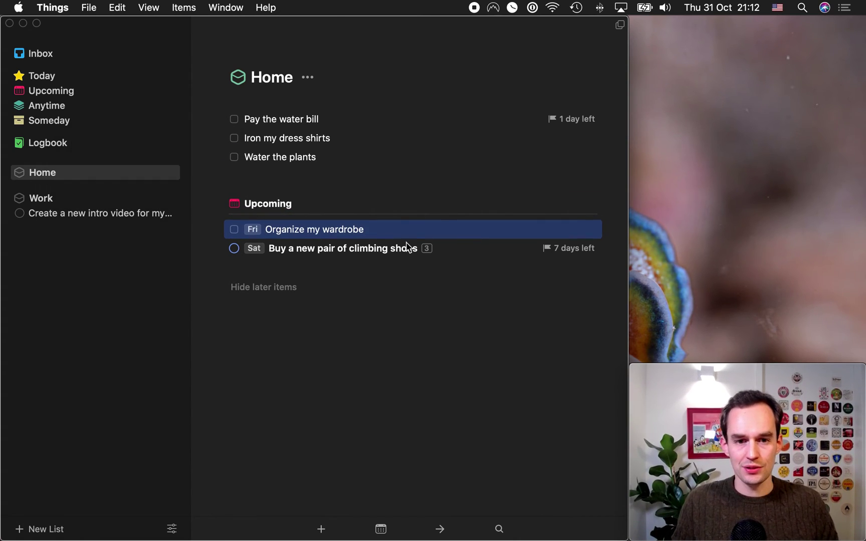
Step: Check Upcoming's Tomorrow section, showing wardrobe beside Pay the water bill
{"action": "left_click", "coordinate": [376, 314]}
{"action": "left_click", "coordinate": [87, 94]}
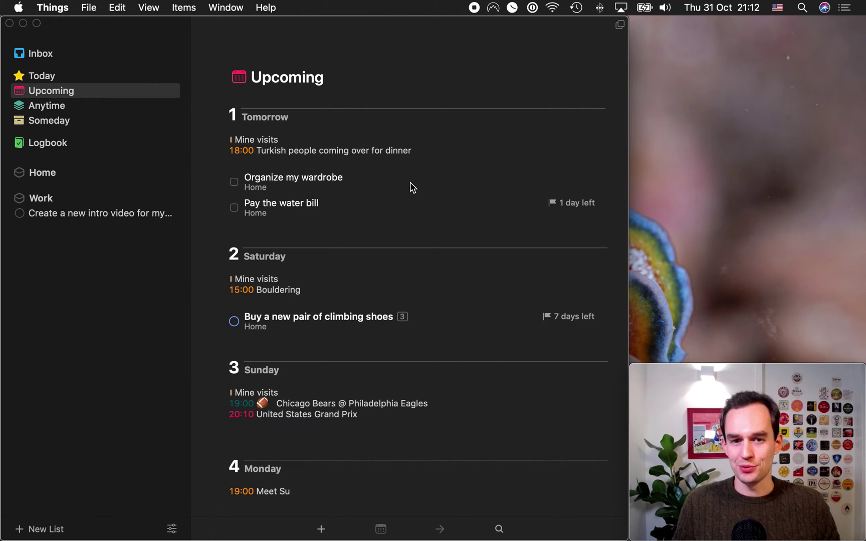
{"action": "left_click", "coordinate": [585, 212]}
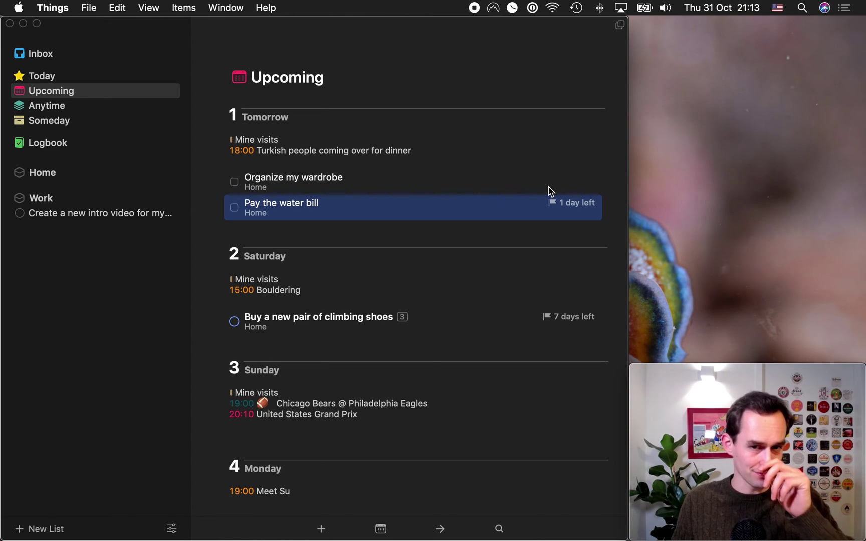
Step: Clear the selection and view the Anytime list of Home, Work and intro-video to-dos
{"action": "left_click", "coordinate": [473, 85]}
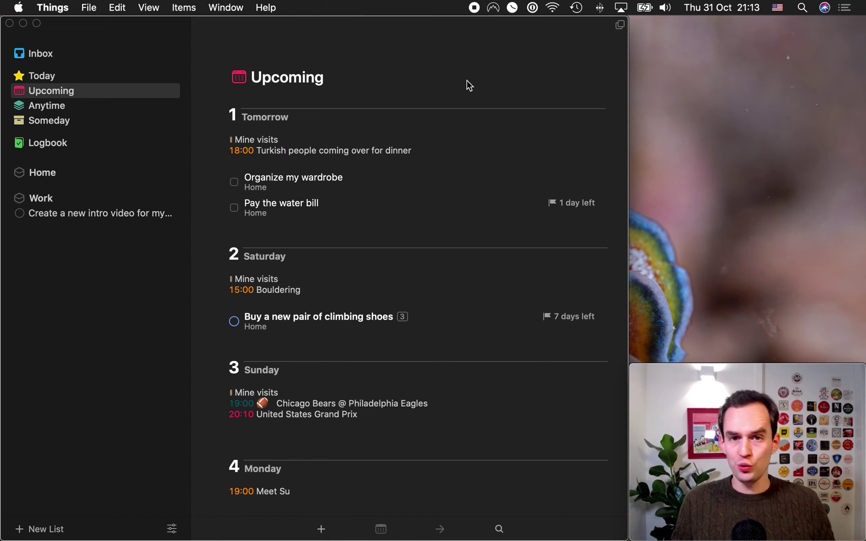
{"action": "left_click", "coordinate": [63, 107]}
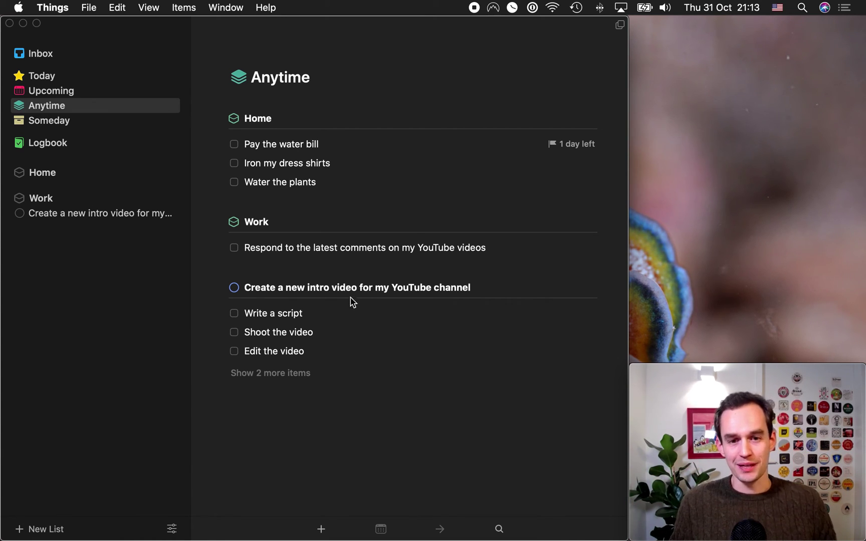
Step: Schedule the Write a script to-do for Today
{"action": "left_click", "coordinate": [339, 312]}
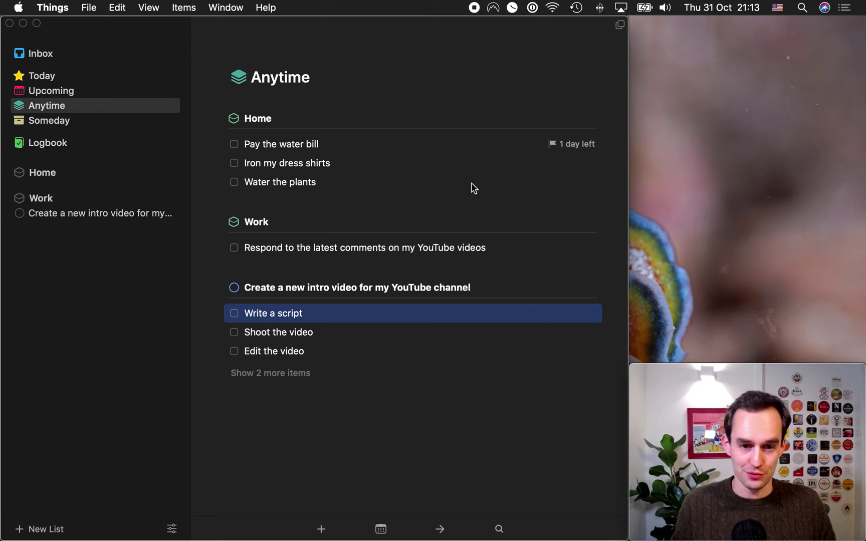
{"action": "left_click", "coordinate": [320, 331]}
{"action": "left_click", "coordinate": [324, 319]}
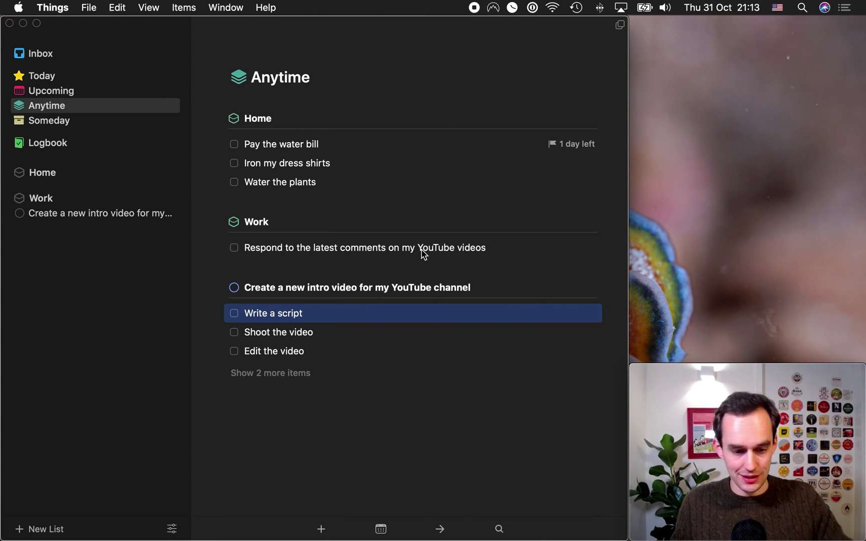
{"action": "key", "text": "super+s"}
{"action": "type", "text": "t"}
{"action": "key", "text": "Return"}
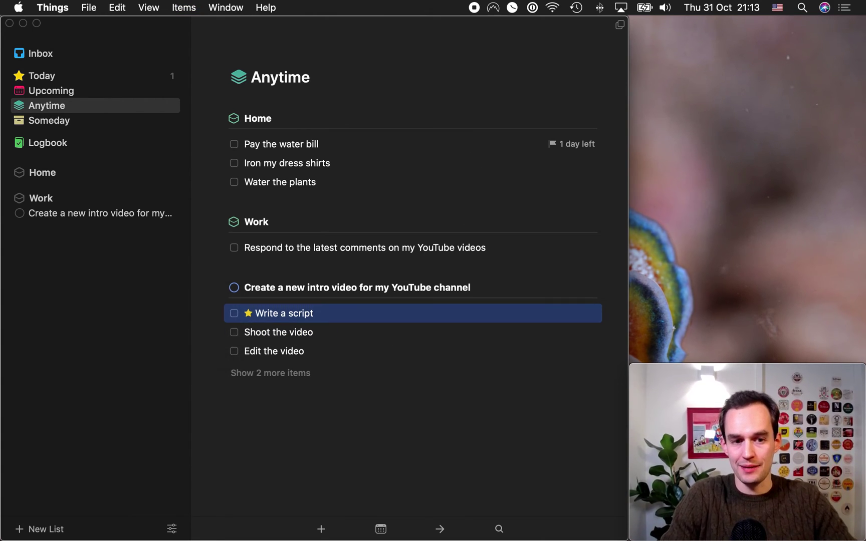
{"action": "left_click", "coordinate": [423, 224]}
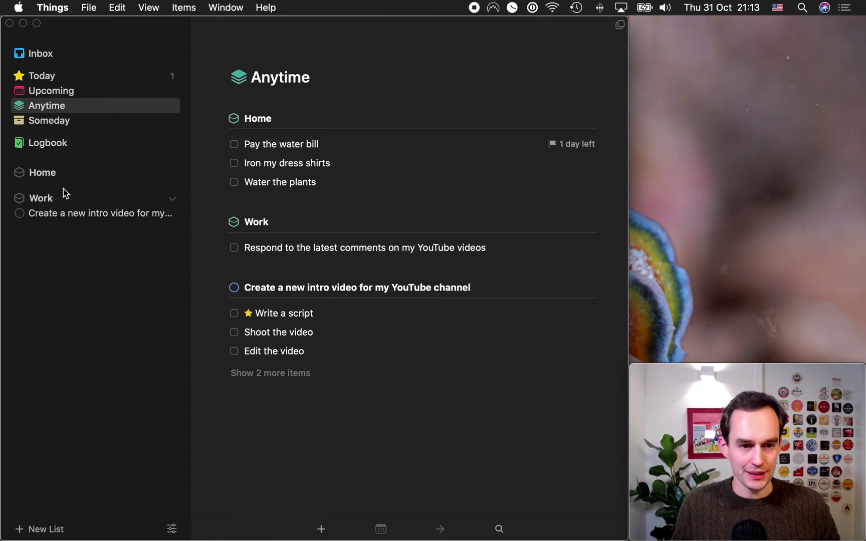
Step: Schedule Find a list of vegan climbing shoes for Today and view the Today list
{"action": "left_click", "coordinate": [50, 179]}
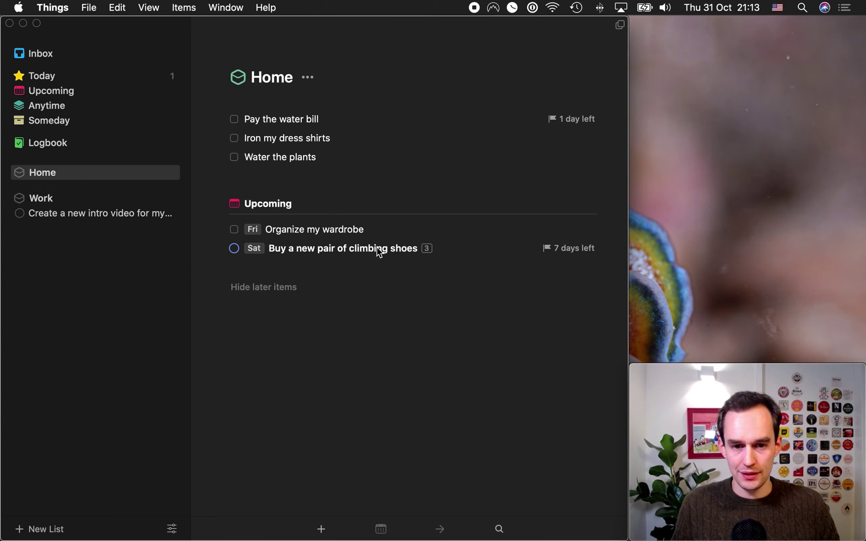
{"action": "double_click", "coordinate": [355, 249]}
{"action": "left_click", "coordinate": [352, 196]}
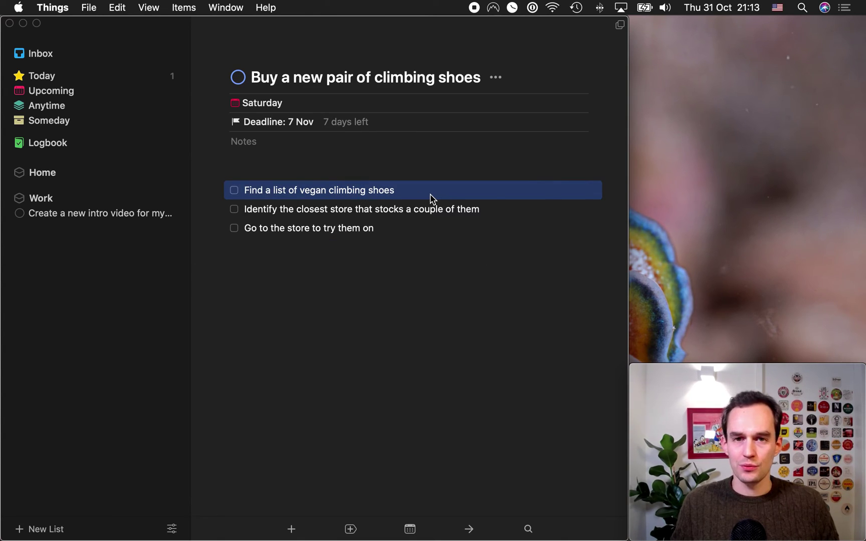
{"action": "key", "text": "super+s"}
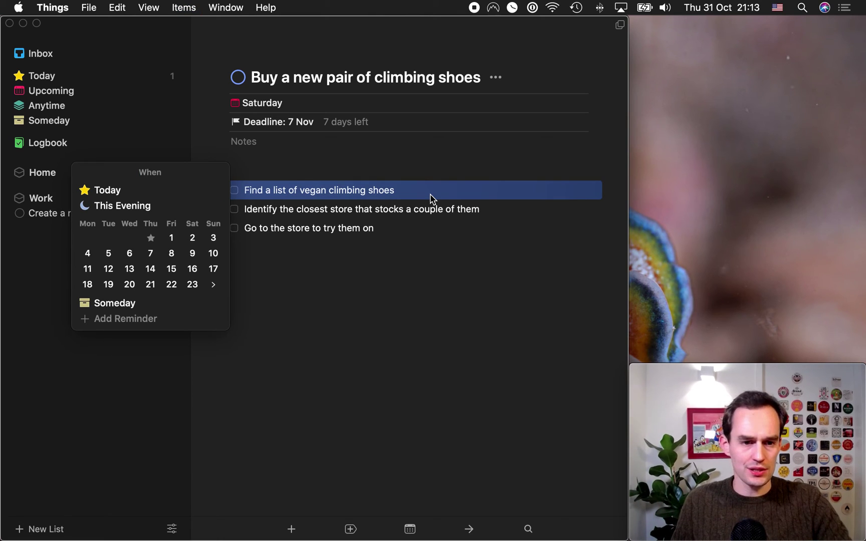
{"action": "type", "text": "Today"}
{"action": "key", "text": "Return"}
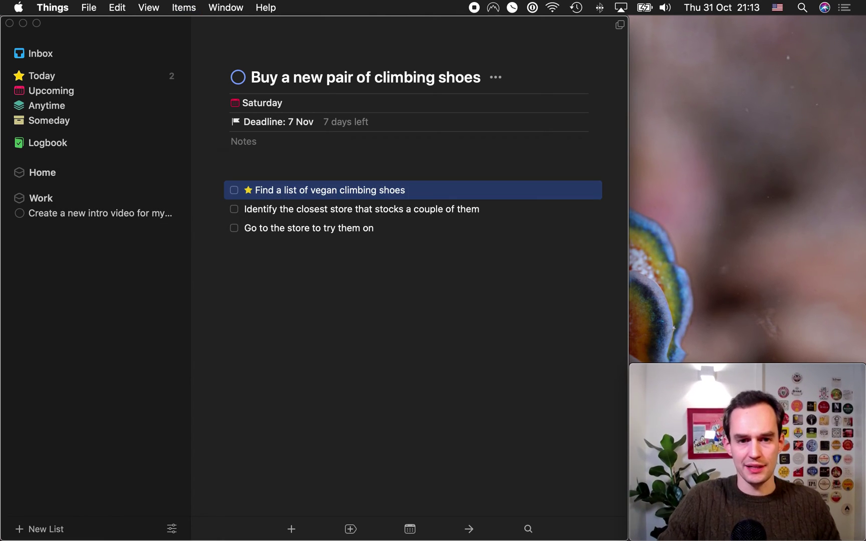
{"action": "left_click", "coordinate": [471, 303]}
{"action": "left_click", "coordinate": [74, 80]}
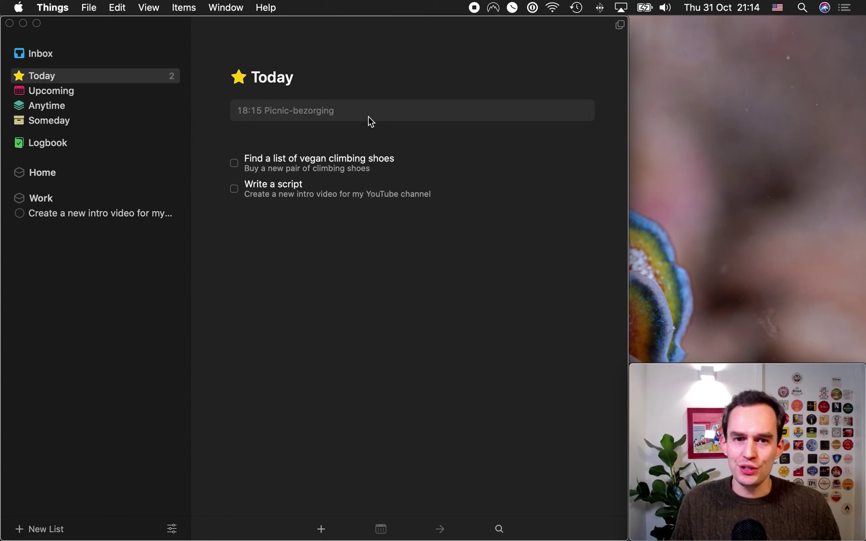
Step: Schedule Pay the water bill for Today from the Anytime list
{"action": "left_click", "coordinate": [52, 110]}
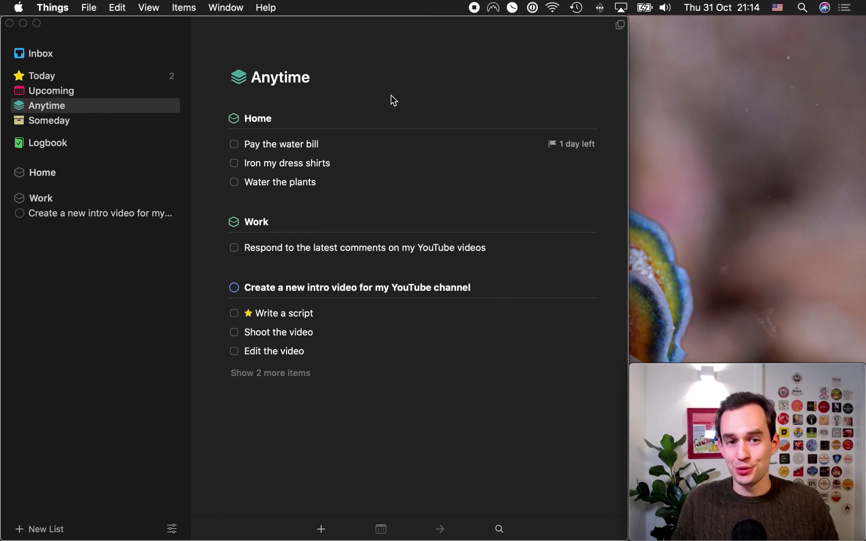
{"action": "left_click", "coordinate": [333, 142]}
{"action": "key", "text": "super+s"}
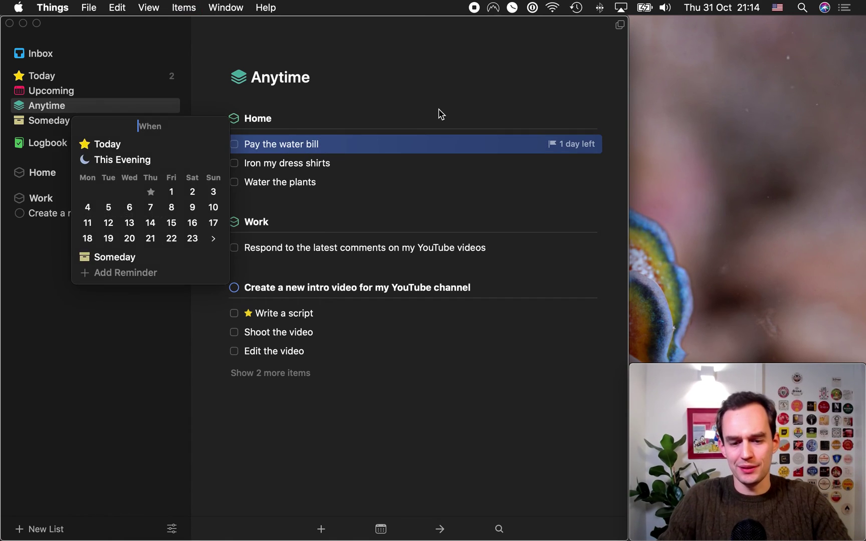
{"action": "type", "text": "Today"}
{"action": "key", "text": "Return"}
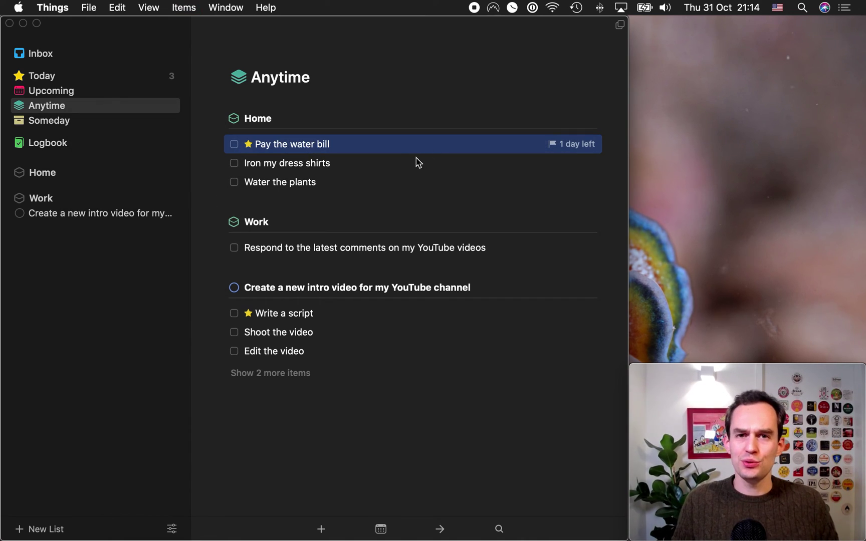
Step: Schedule Water the plants and the YouTube comments task for Today
{"action": "left_click", "coordinate": [323, 169]}
{"action": "left_click", "coordinate": [323, 188]}
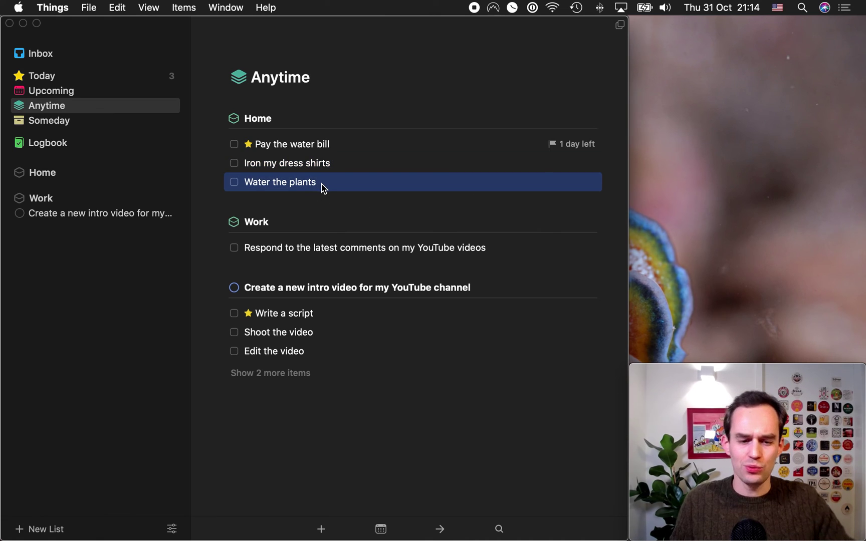
{"action": "key", "text": "super+s"}
{"action": "type", "text": "Tod"}
{"action": "key", "text": "Return"}
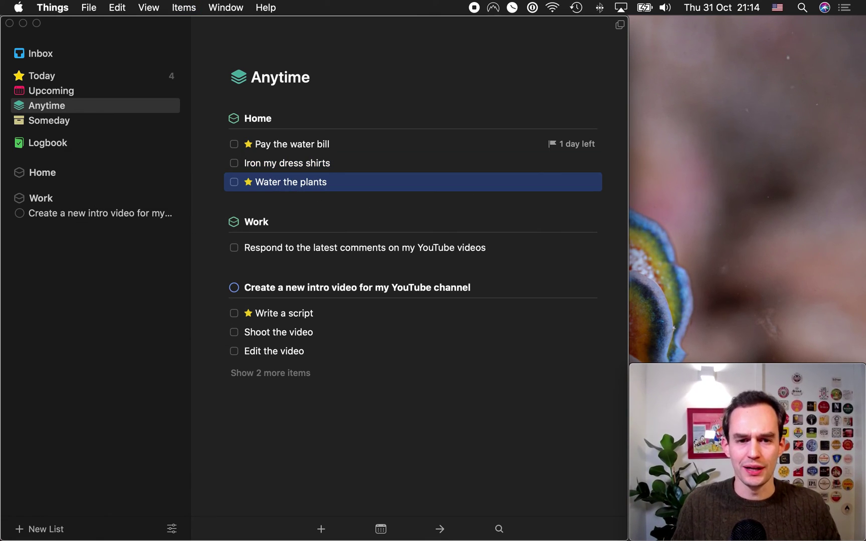
{"action": "left_click", "coordinate": [313, 253]}
{"action": "key", "text": "super+s"}
{"action": "type", "text": "Tod"}
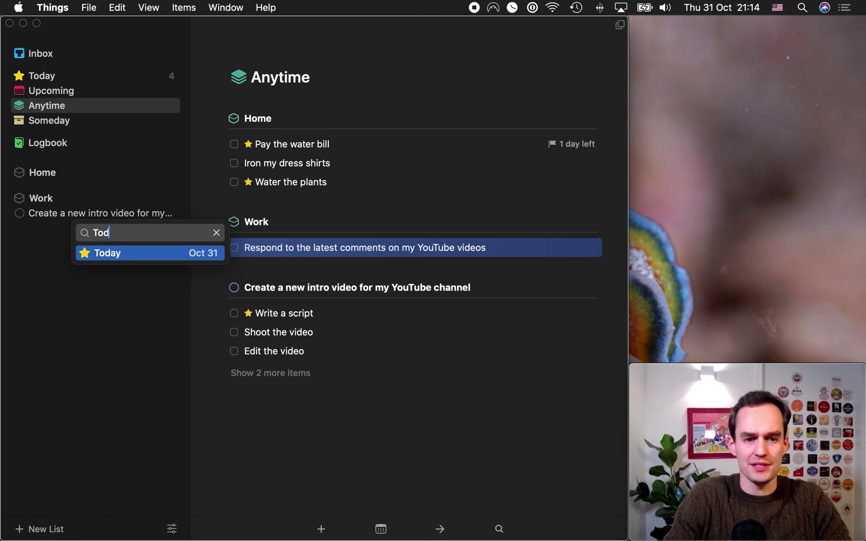
{"action": "key", "text": "Return"}
{"action": "left_click", "coordinate": [443, 350]}
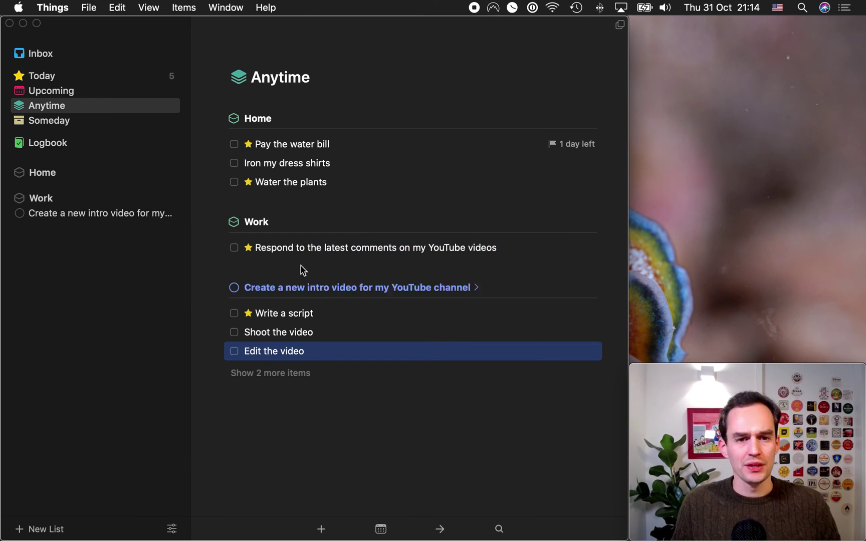
Step: Reorder Today: Write a script first, vegan climbing shoes second, YouTube comments last
{"action": "left_click", "coordinate": [102, 75]}
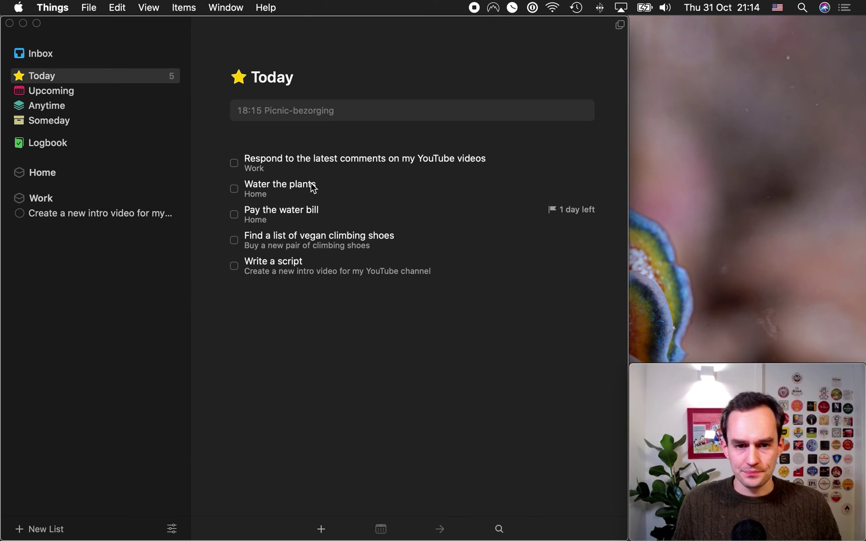
{"action": "left_click", "coordinate": [356, 177]}
{"action": "left_click_drag", "start_coordinate": [356, 177], "coordinate": [348, 273]}
{"action": "left_click_drag", "start_coordinate": [315, 234], "coordinate": [367, 313]}
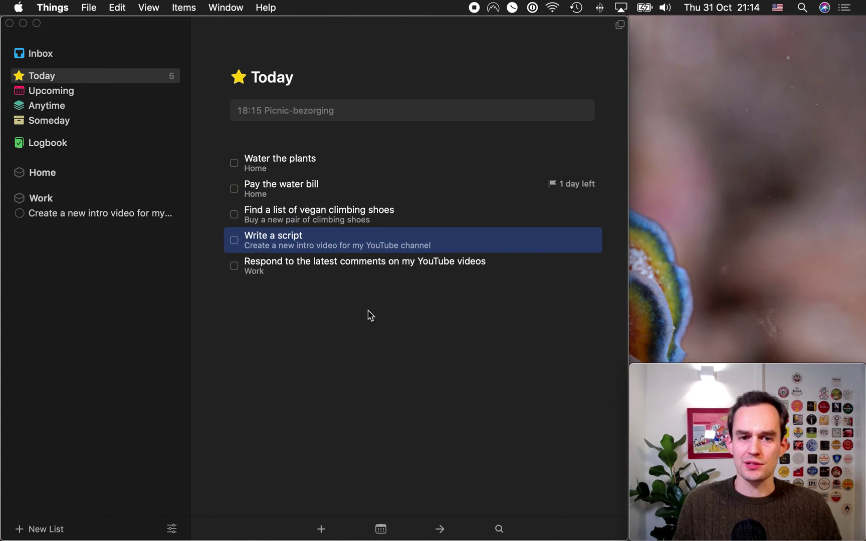
{"action": "left_click_drag", "start_coordinate": [351, 232], "coordinate": [371, 164]}
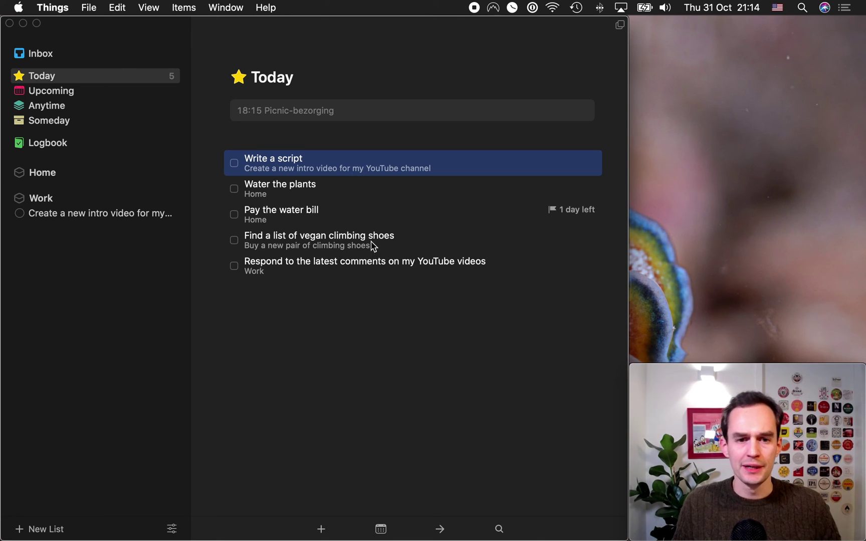
{"action": "left_click_drag", "start_coordinate": [372, 247], "coordinate": [350, 190]}
{"action": "left_click", "coordinate": [356, 280]}
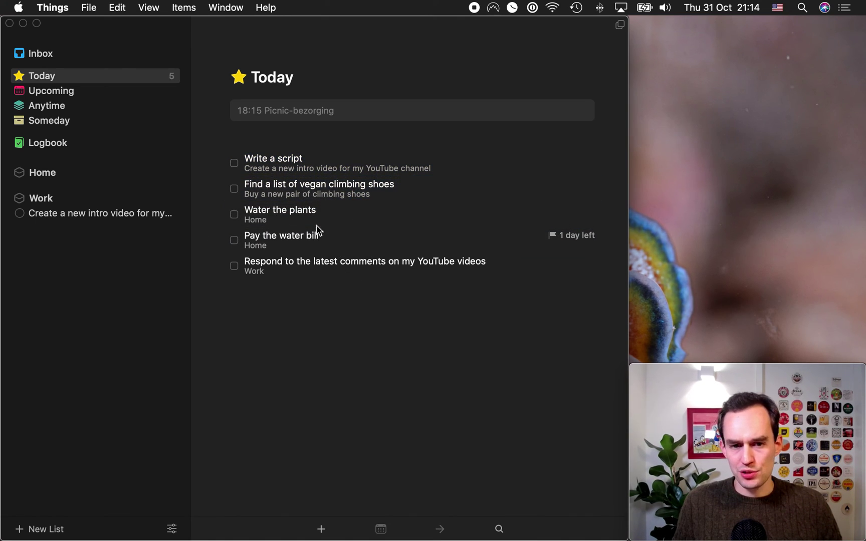
{"action": "left_click", "coordinate": [317, 246]}
{"action": "left_click", "coordinate": [336, 319]}
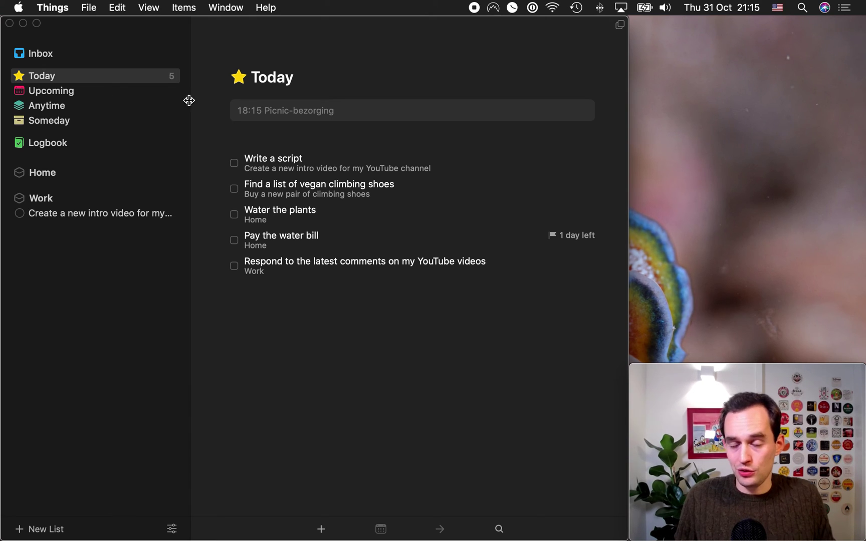
{"action": "left_click", "coordinate": [70, 91]}
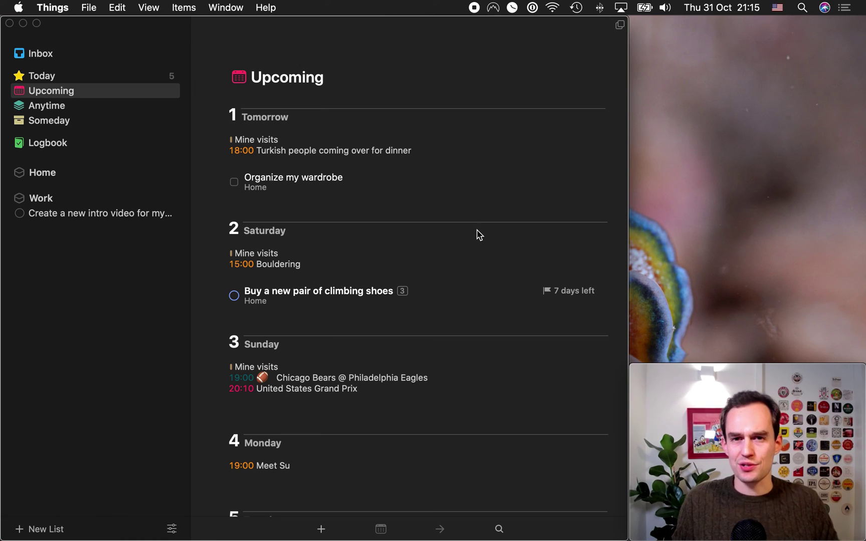
{"action": "left_click", "coordinate": [92, 106]}
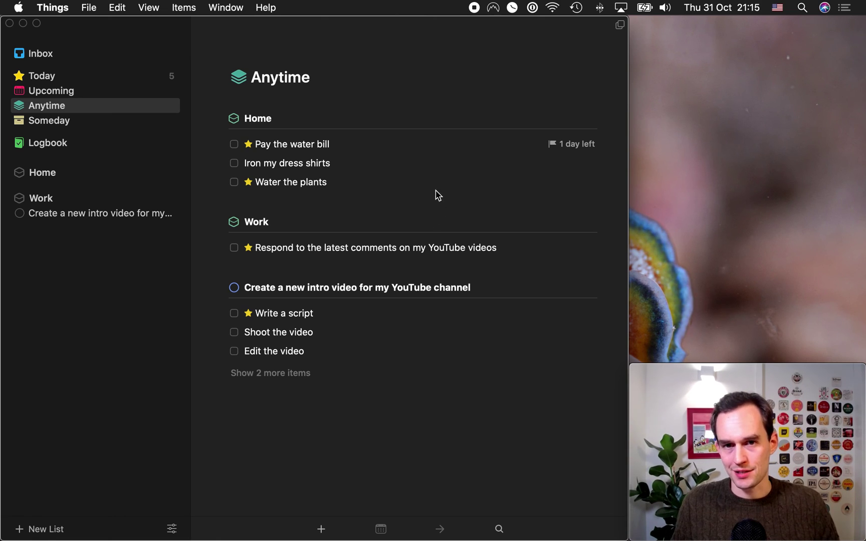
{"action": "left_click", "coordinate": [84, 78]}
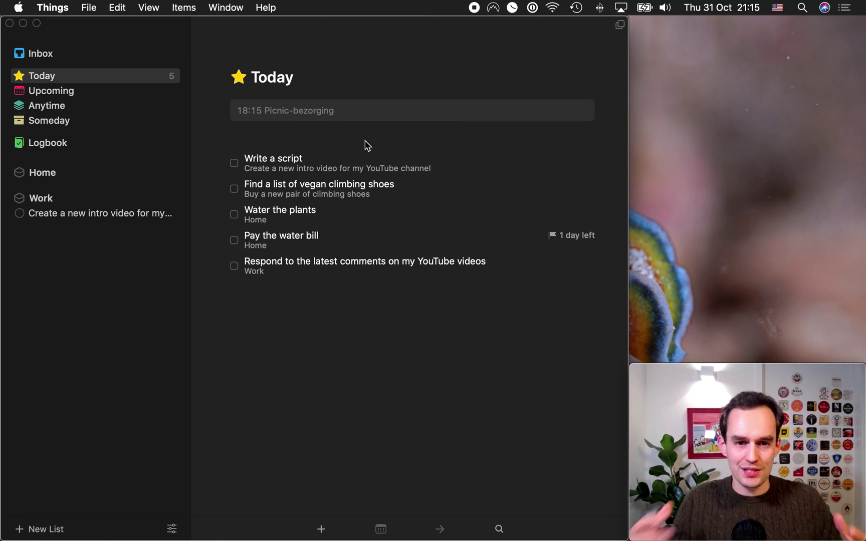